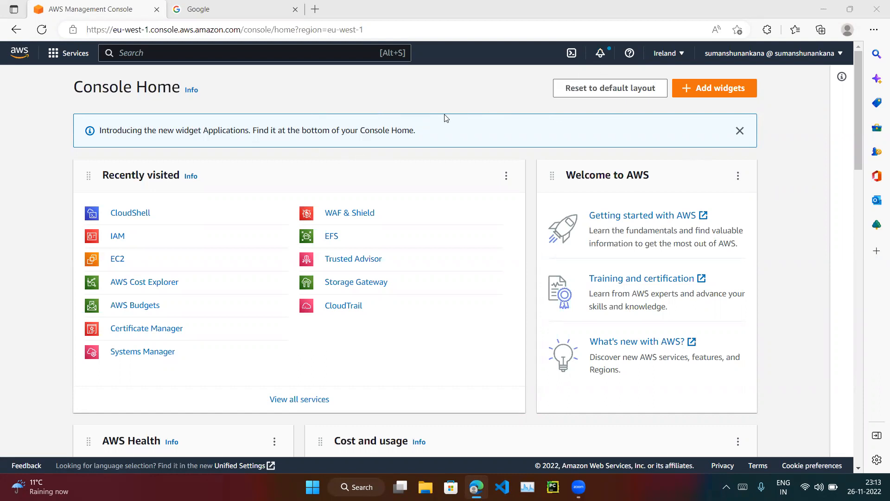
# Search the AWS console for cloudshell, and clear the search after viewing the results.
pyautogui.click(331, 54)
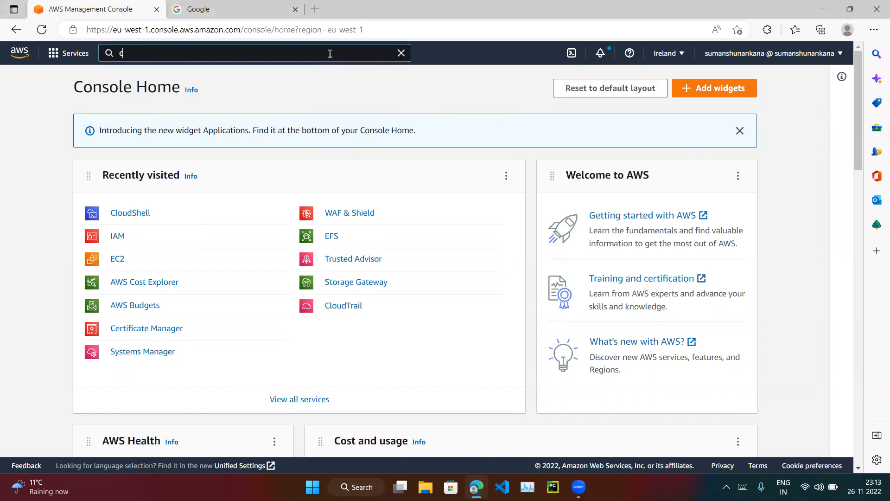
pyautogui.write('cloudshell')
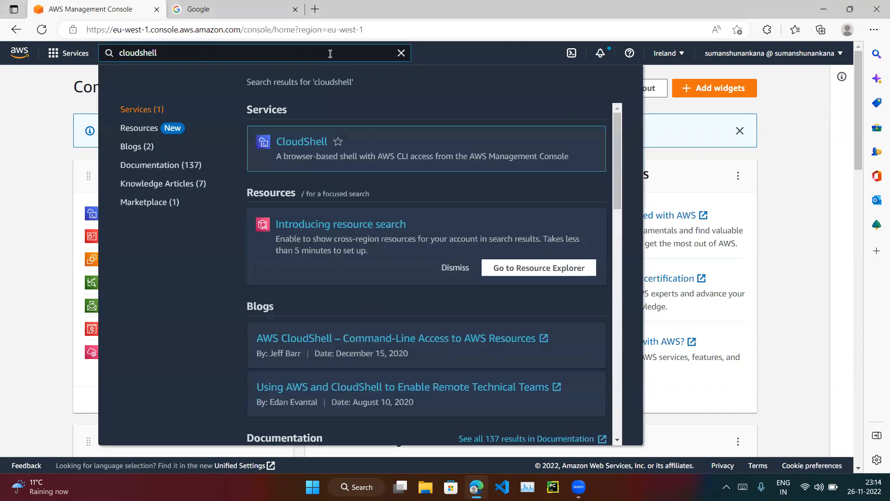
pyautogui.click(401, 53)
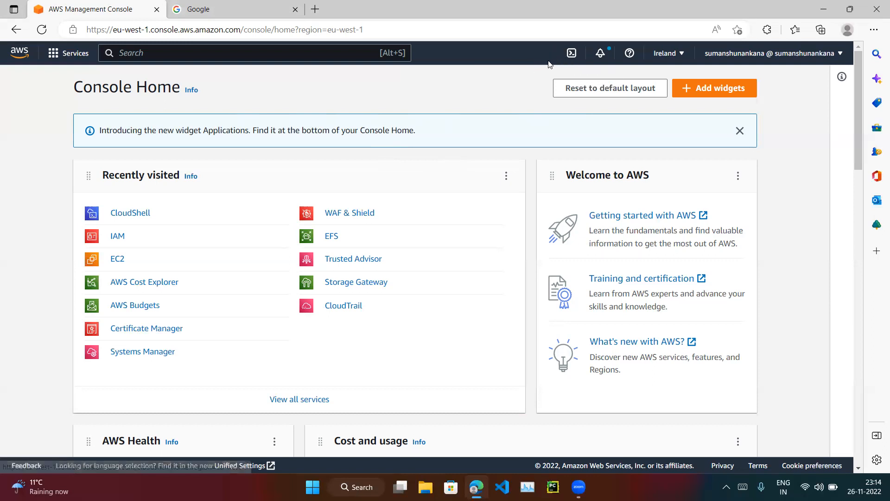
# Switch the console region to Asia Pacific (Singapore) to check whether CloudShell is offered there.
pyautogui.click(572, 54)
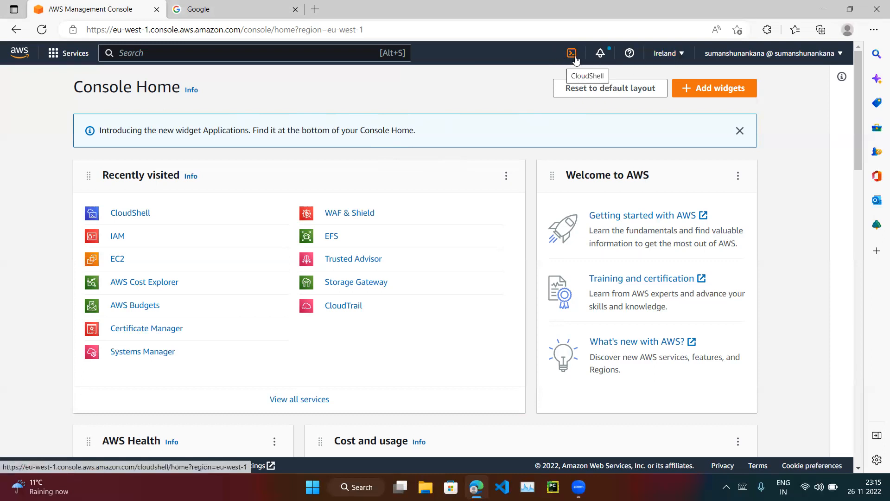
pyautogui.click(661, 59)
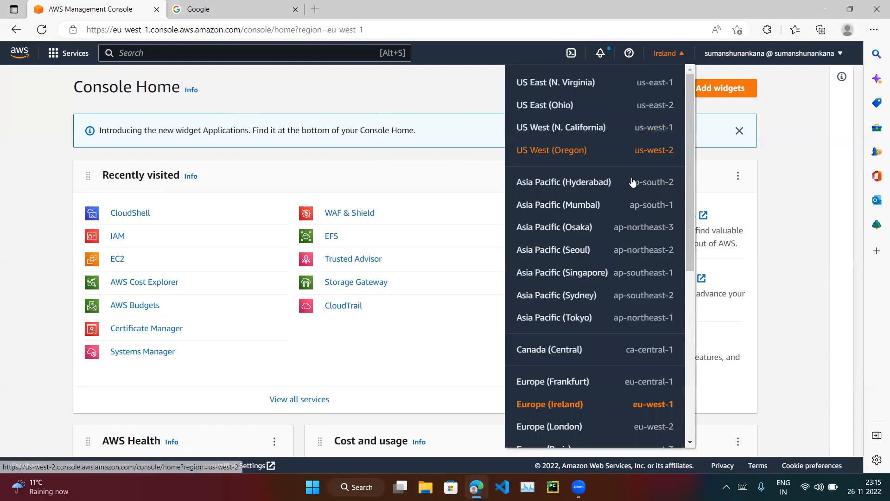
pyautogui.click(569, 273)
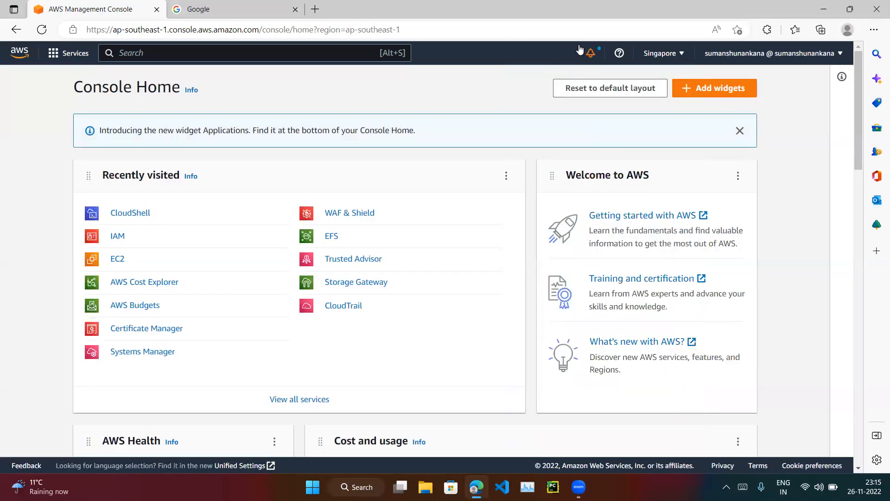
# Switch the console region to Europe (London).
pyautogui.click(659, 53)
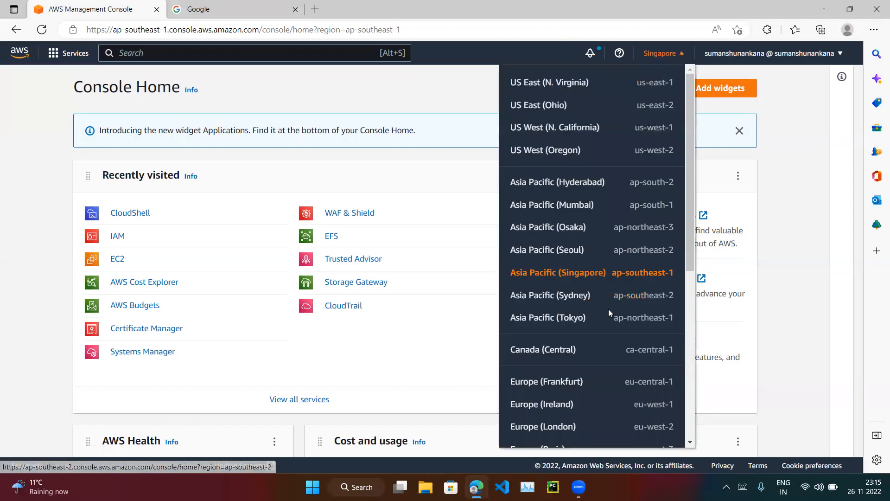
pyautogui.scroll(-2, 608, 310)
pyautogui.scroll(-1, 609, 309)
pyautogui.click(556, 258)
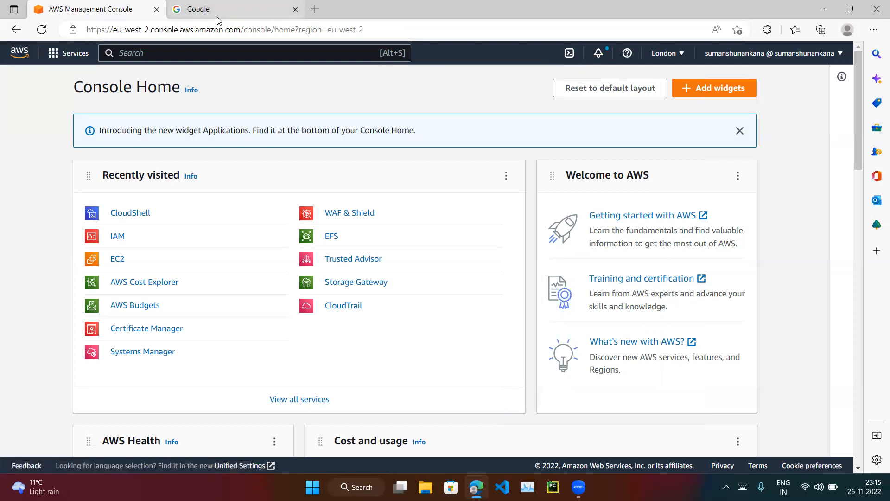
# Look through the full list of console regions, including those not enabled for the account, and close it.
pyautogui.click(666, 55)
pyautogui.scroll(-5, 622, 252)
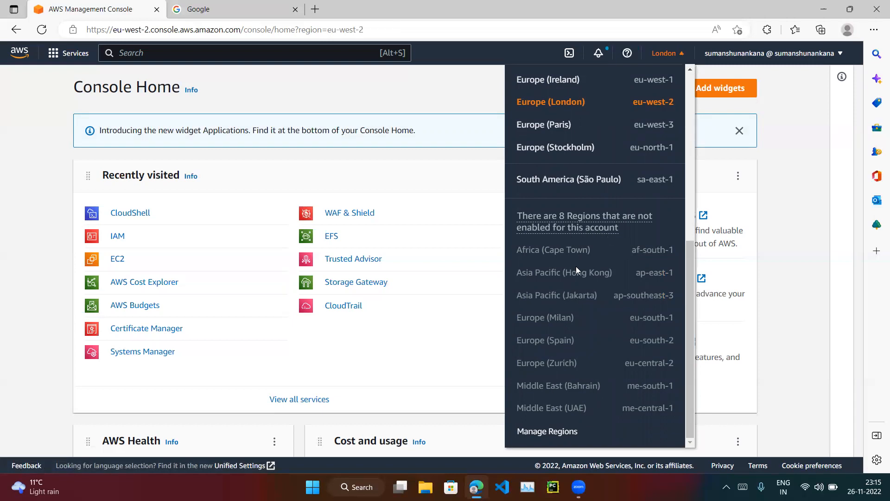
pyautogui.scroll(7, 576, 331)
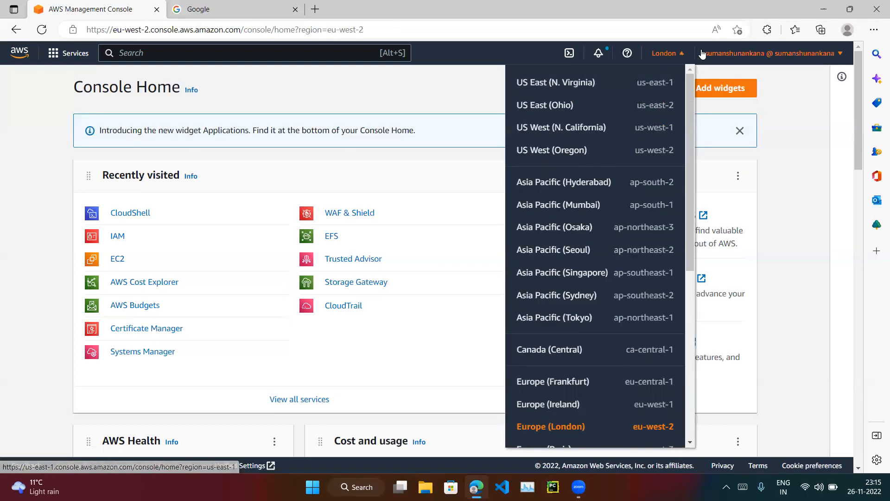
pyautogui.click(668, 55)
# Search Google for "aws cloudshell regions".
pyautogui.click(250, 4)
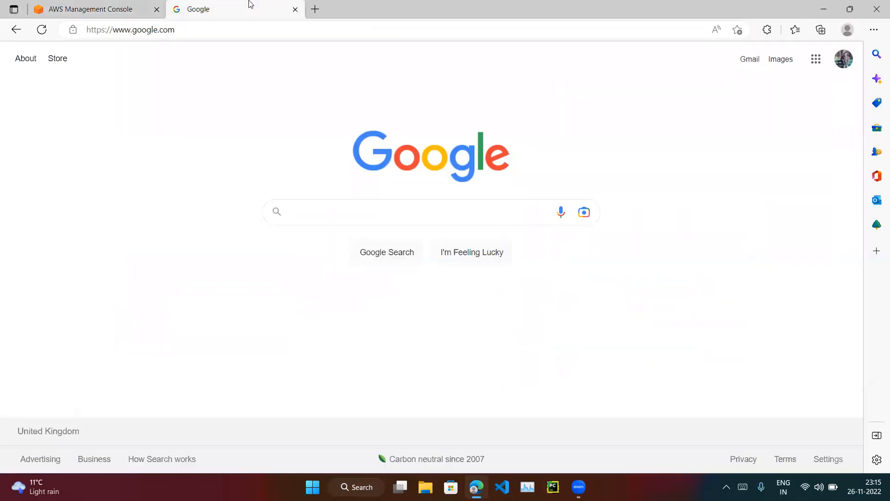
pyautogui.click(299, 214)
pyautogui.write('a')
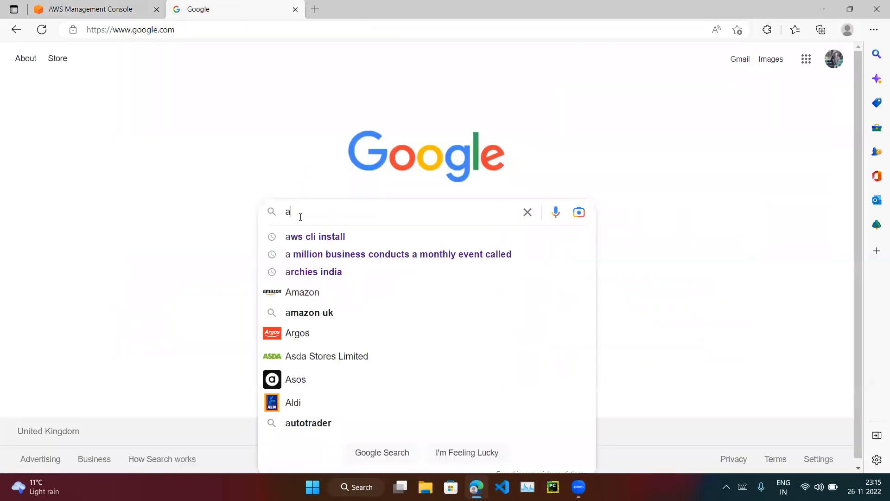
pyautogui.write('ws cloudsh')
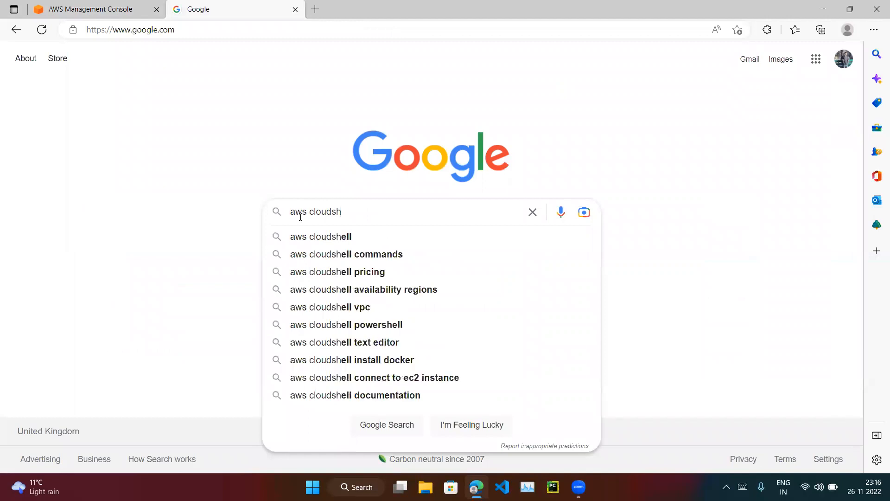
pyautogui.write('ell regions')
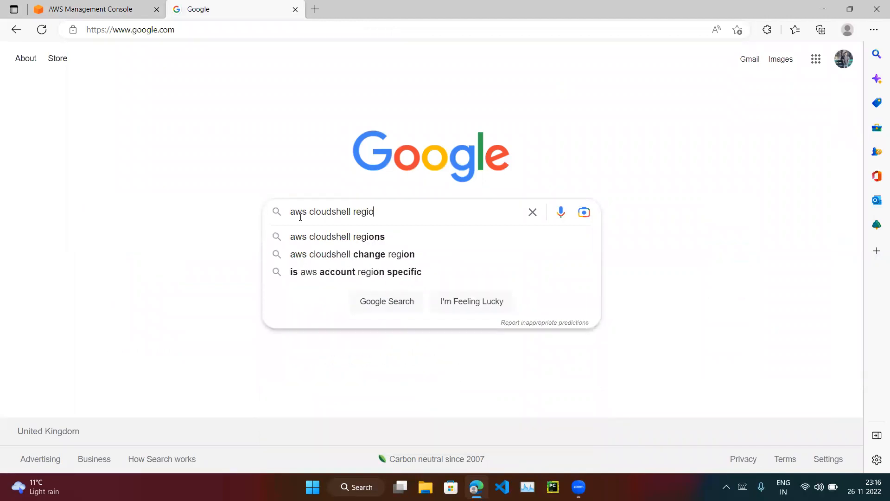
pyautogui.press('Return')
# Open the Supported AWS Regions for AWS CloudShell result in a new tab and follow its link to the AWS CloudShell reference page.
pyautogui.scroll(-2, 361, 230)
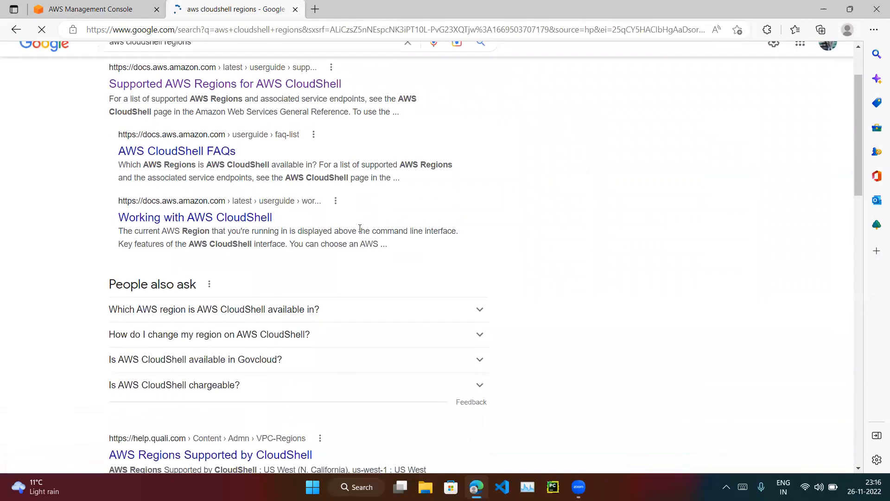
pyautogui.scroll(1, 360, 230)
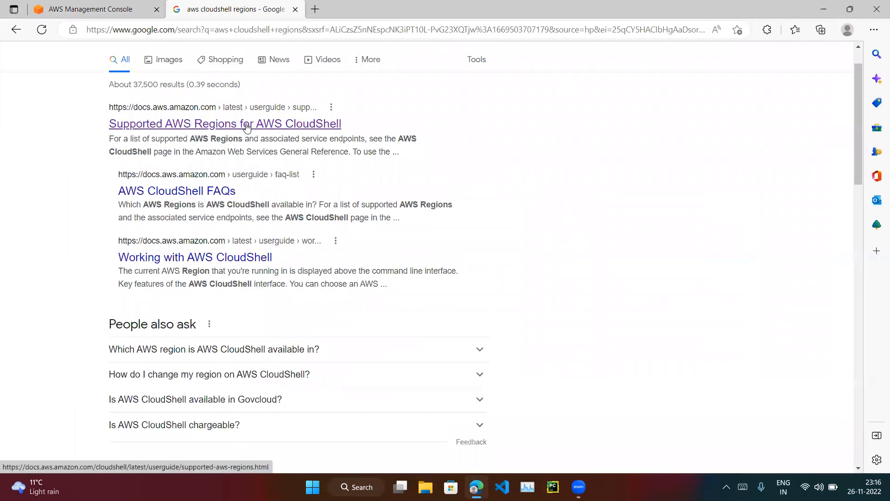
pyautogui.rightClick(247, 124)
pyautogui.click(268, 134)
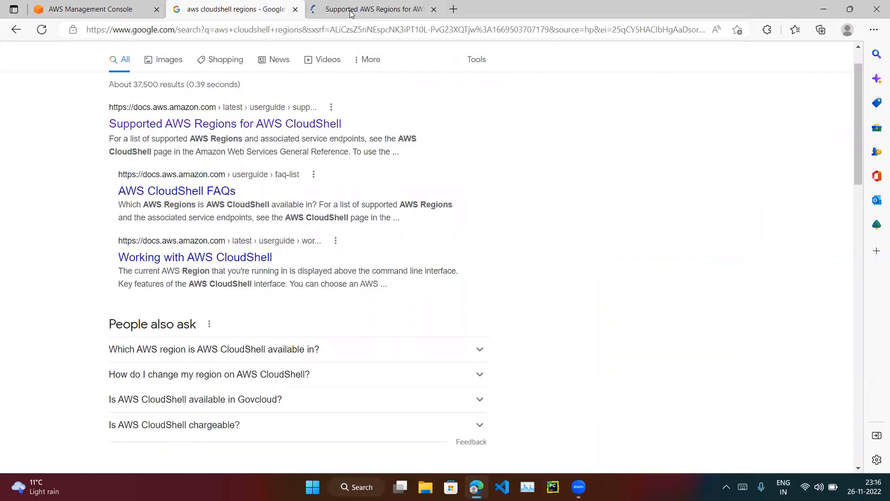
pyautogui.click(348, 11)
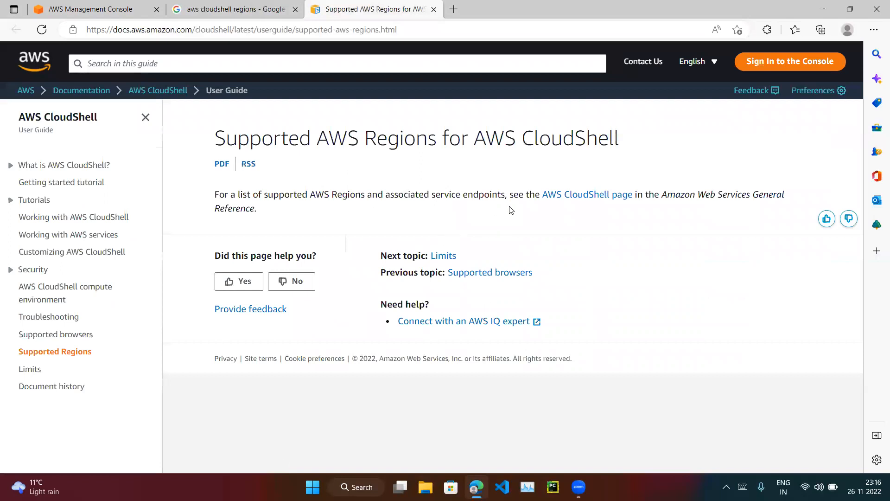
pyautogui.click(575, 194)
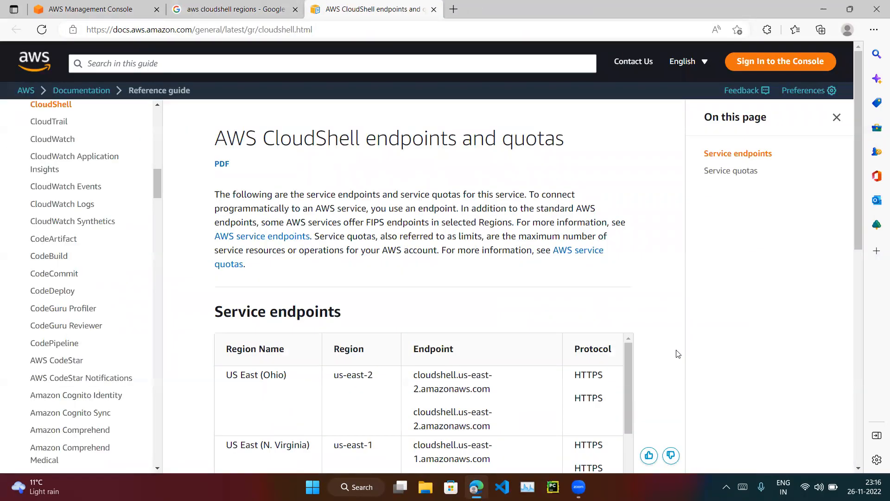
# Examine the CloudShell service endpoints by region and the service quotas, and close the documentation page.
pyautogui.scroll(-4, 726, 335)
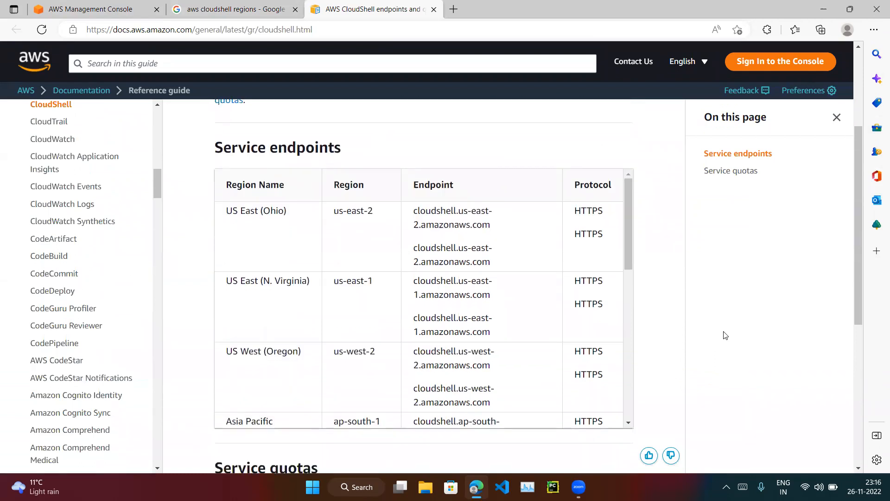
pyautogui.scroll(2, 725, 335)
pyautogui.scroll(-2, 725, 335)
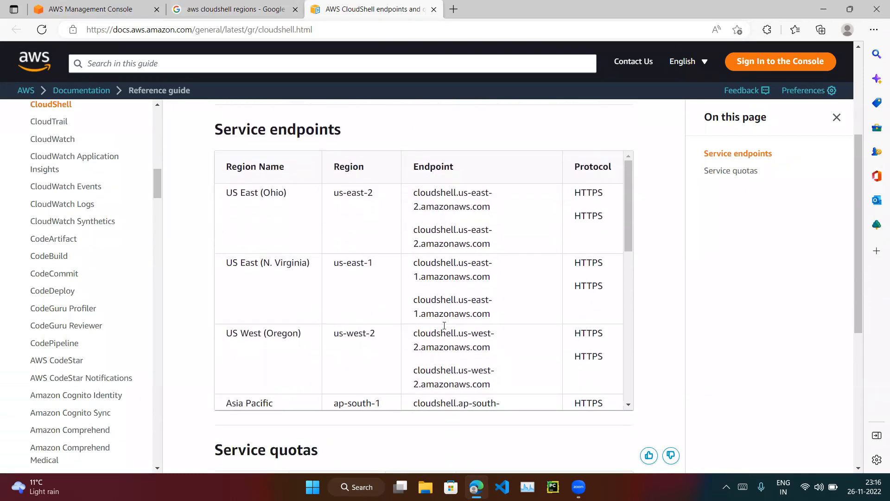
pyautogui.scroll(-10, 401, 269)
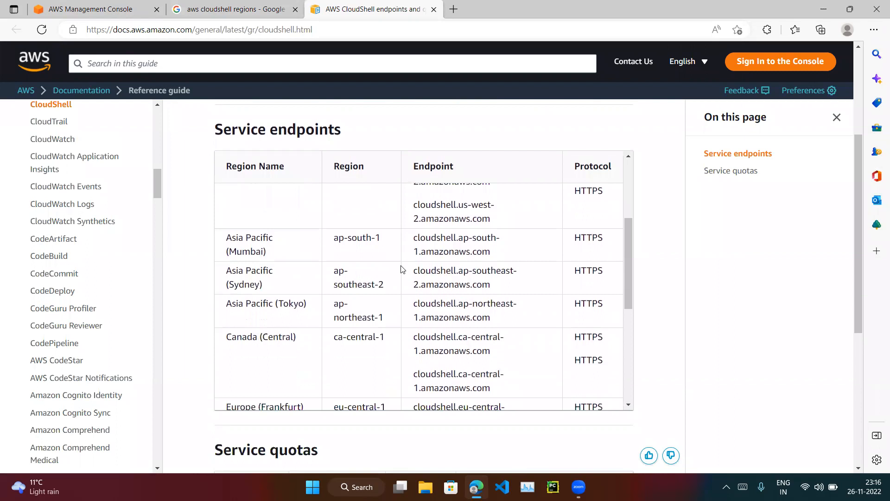
pyautogui.scroll(-2, 401, 269)
pyautogui.scroll(1, 331, 266)
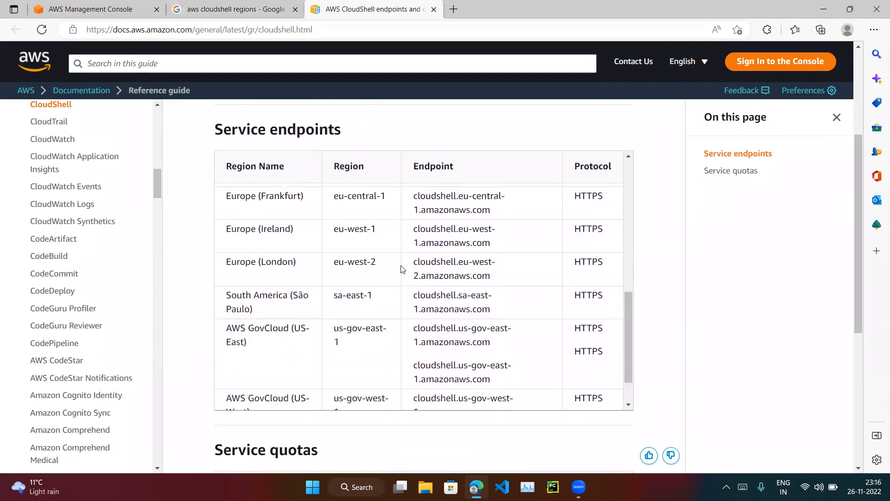
pyautogui.scroll(-8, 403, 292)
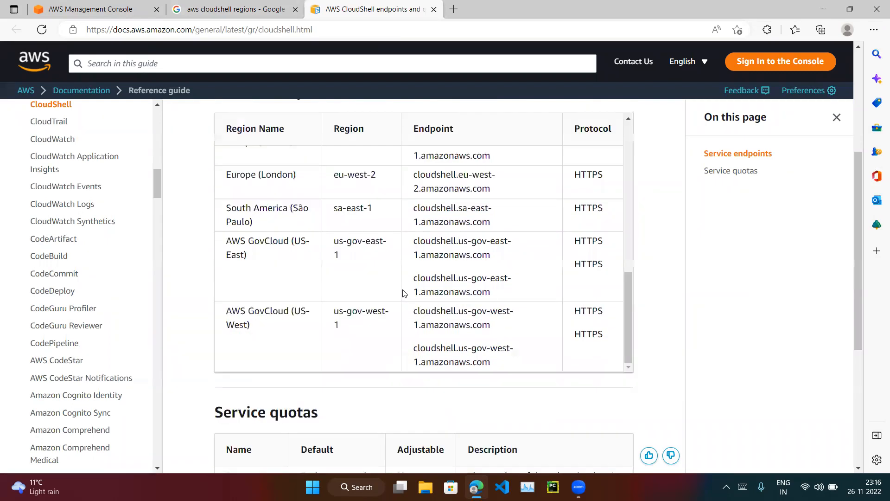
pyautogui.scroll(-2, 423, 248)
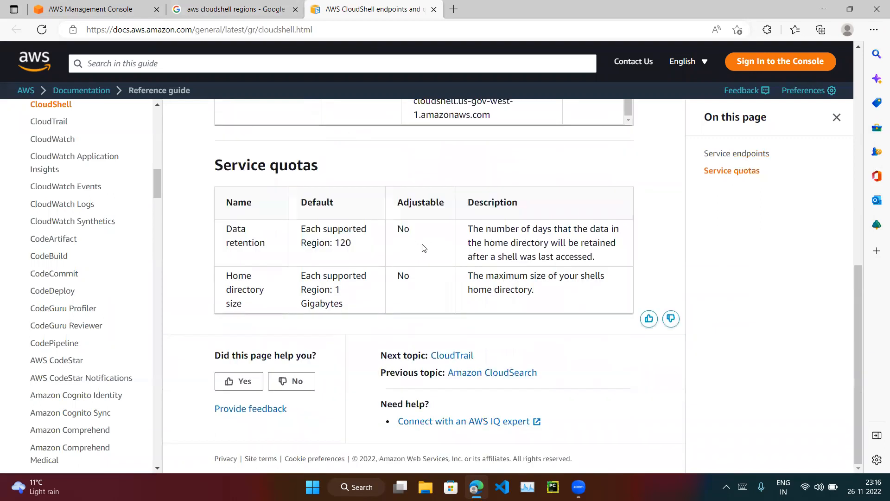
pyautogui.scroll(6, 423, 246)
pyautogui.scroll(5, 423, 245)
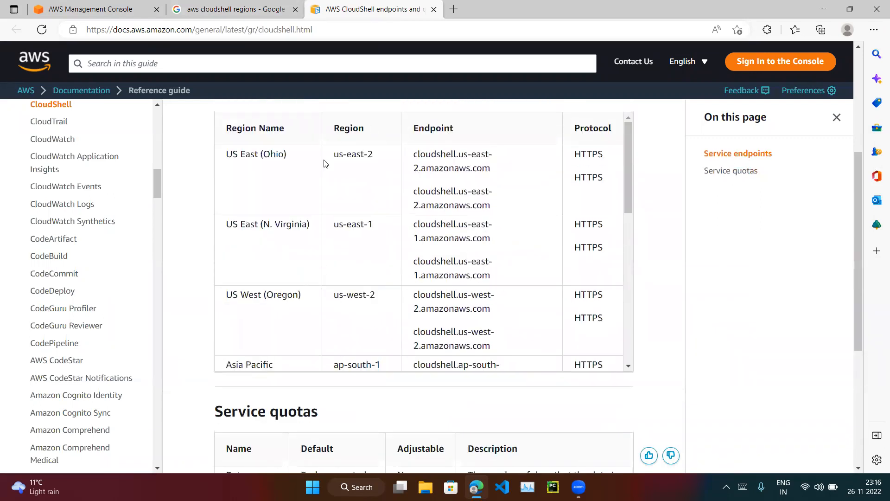
pyautogui.click(433, 9)
# Return to the AWS console and switch its region to Asia Pacific (Mumbai).
pyautogui.click(139, 5)
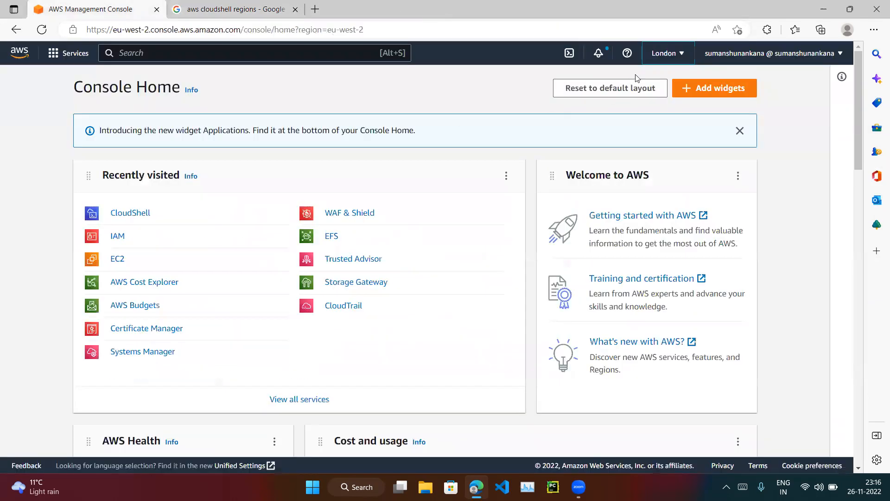
pyautogui.click(667, 53)
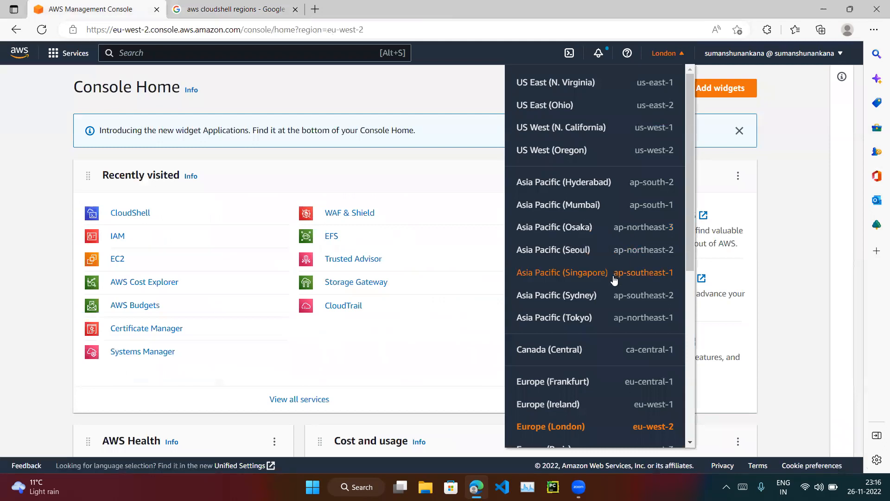
pyautogui.click(574, 206)
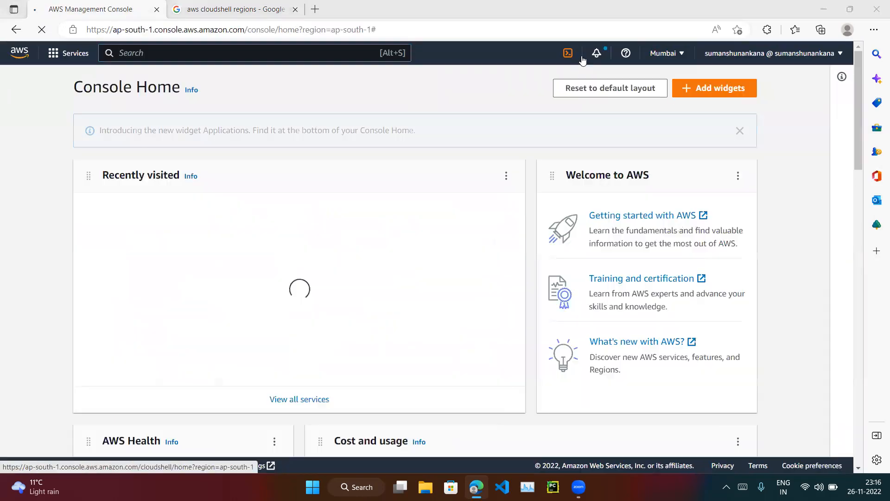
# Switch the console region to Europe (Ireland).
pyautogui.moveTo(497, 49); pyautogui.dragTo(664, 65)
pyautogui.click(664, 54)
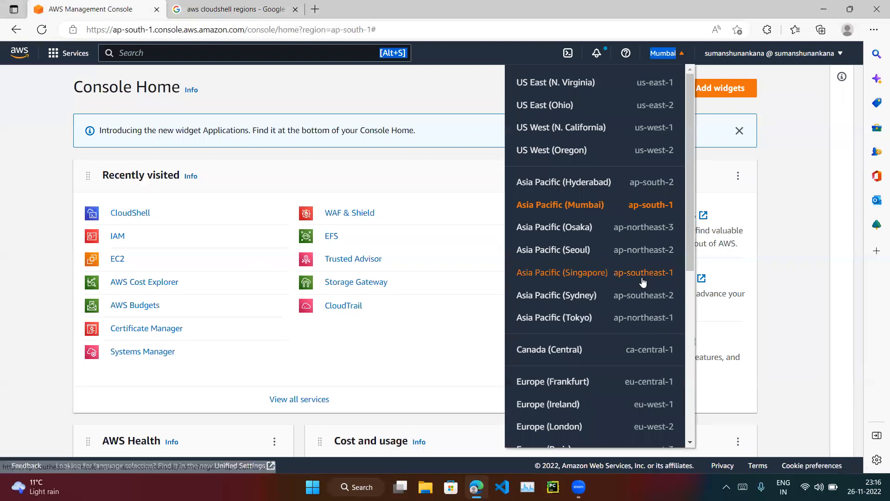
pyautogui.scroll(-3, 598, 317)
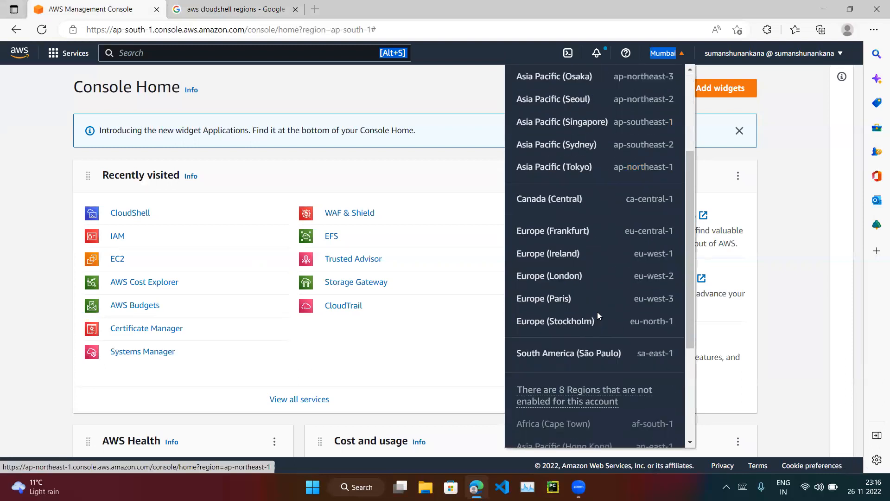
pyautogui.click(574, 254)
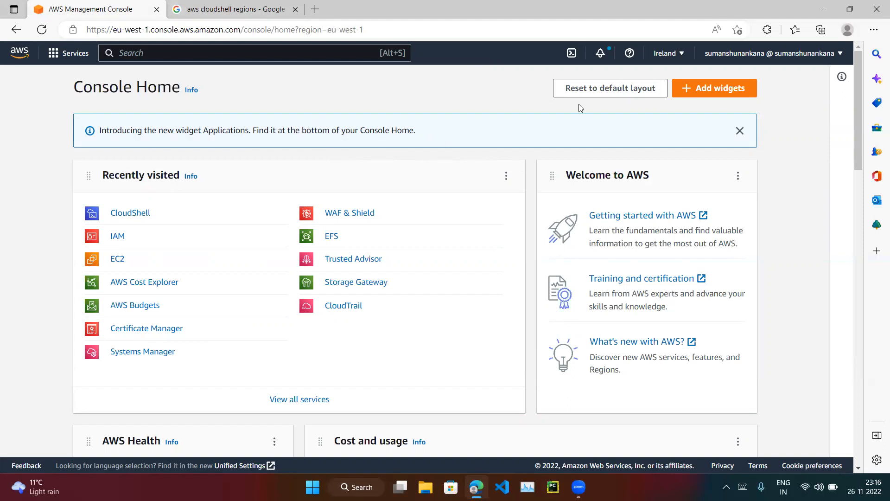
# Launch CloudShell past its welcome message and check the installed AWS CLI version with aws --version.
pyautogui.click(571, 55)
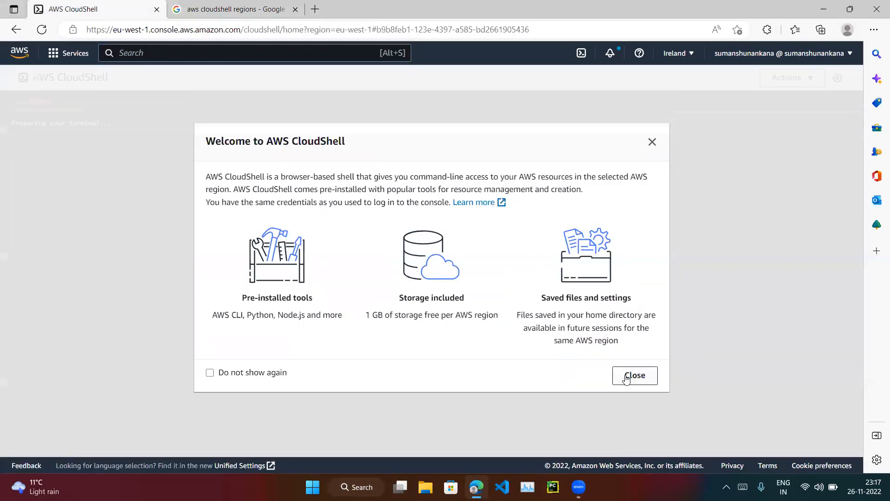
pyautogui.click(634, 376)
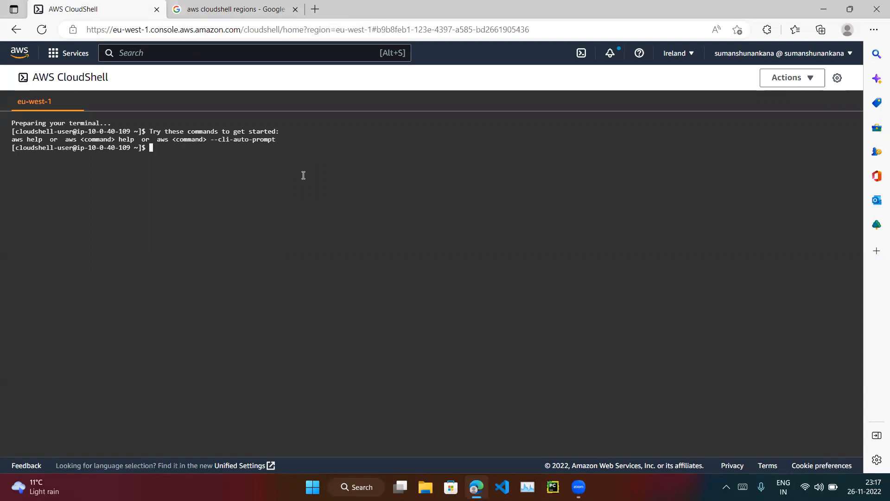
pyautogui.write('ws --version')
pyautogui.press('Return')
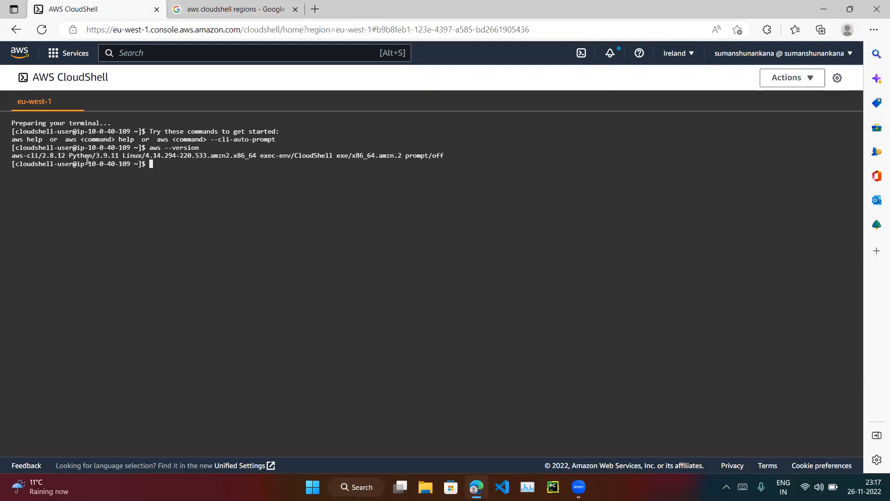
# List the account's IAM users with aws iam list-users, and clear the terminal.
pyautogui.write('aws iam list-users')
pyautogui.press('Return')
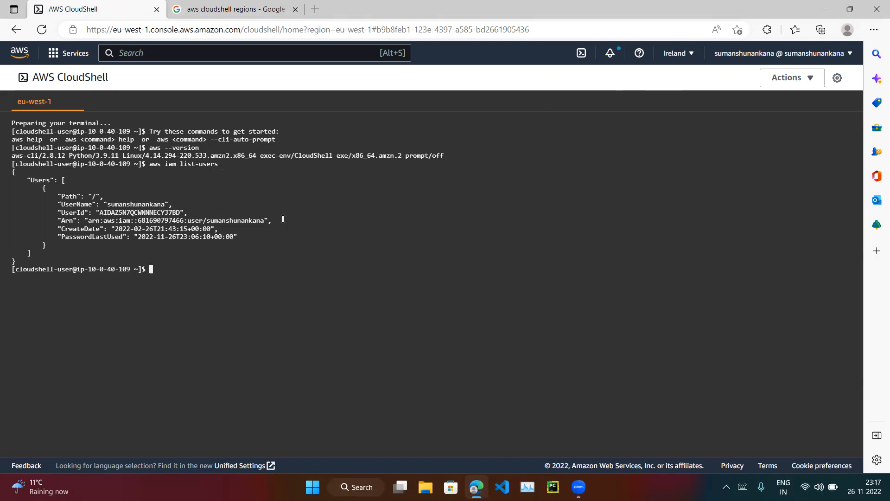
pyautogui.write('clear')
pyautogui.press('Return')
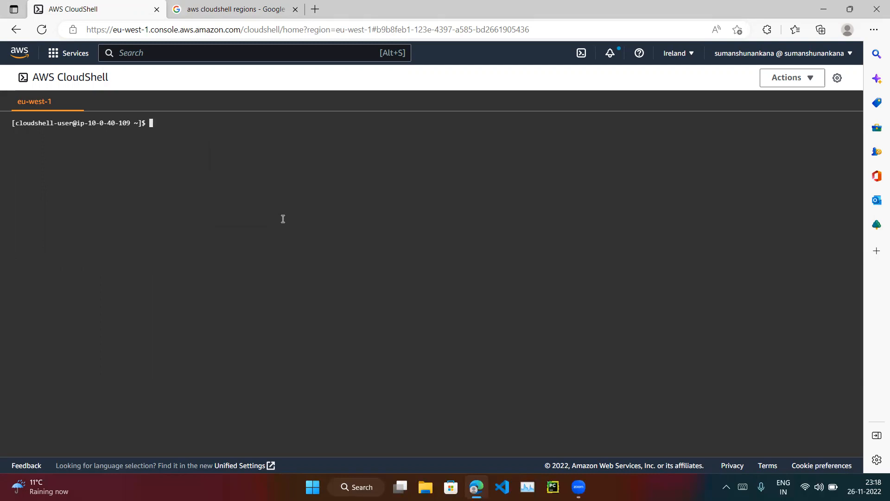
# Create something.txt in the home directory containing the text "dummy file" by redirecting echo output.
pyautogui.write('echo "dummy file" > something')
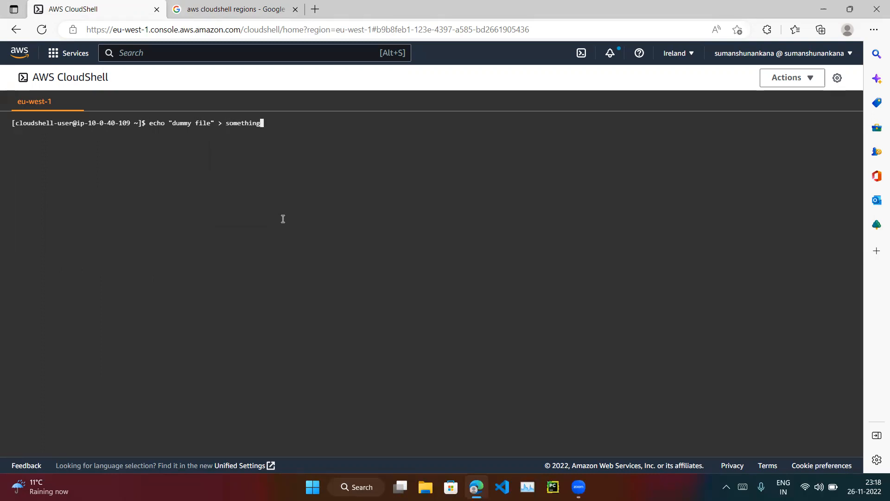
pyautogui.write('.txt')
pyautogui.press('Return')
# List the directory with ls and display the contents of something.txt with cat.
pyautogui.write('ls')
pyautogui.press('Return')
pyautogui.write('cat something.txt')
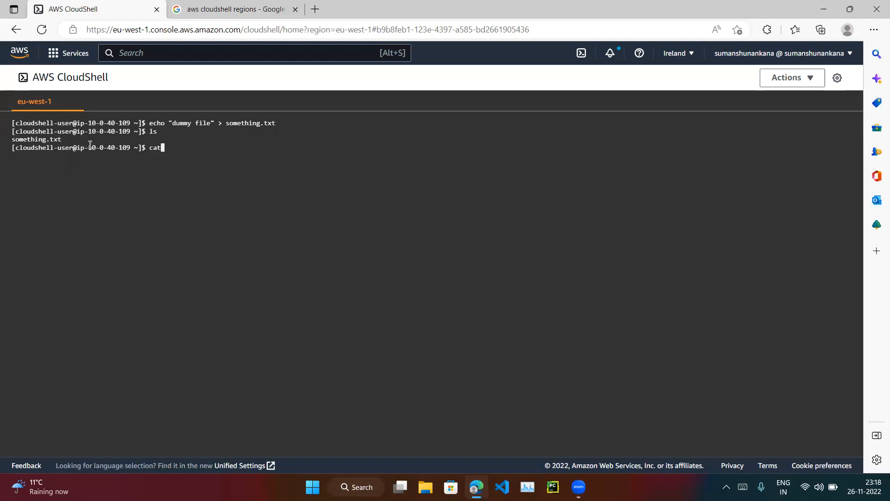
pyautogui.press('Return')
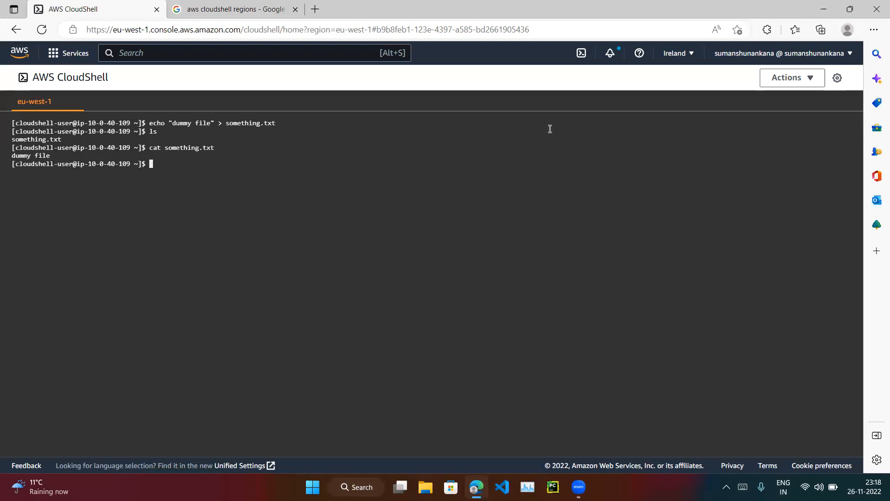
# Split the terminal into rows and close the added lower pane.
pyautogui.click(788, 77)
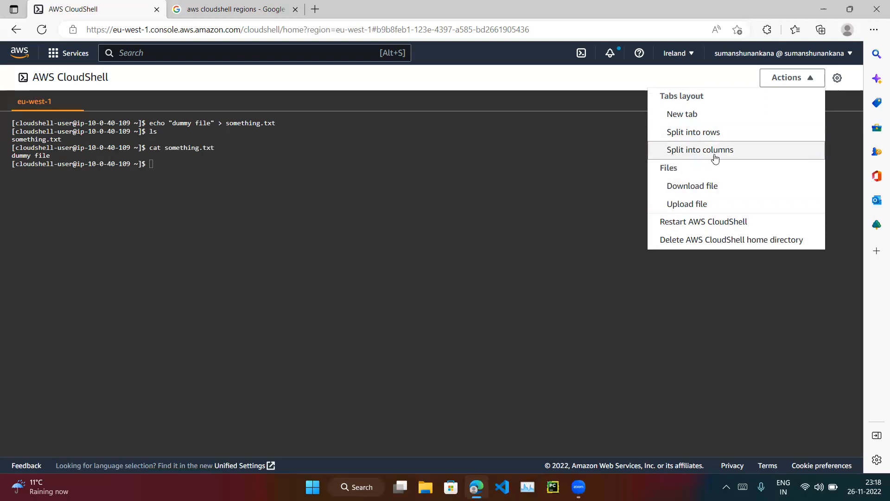
pyautogui.click(687, 132)
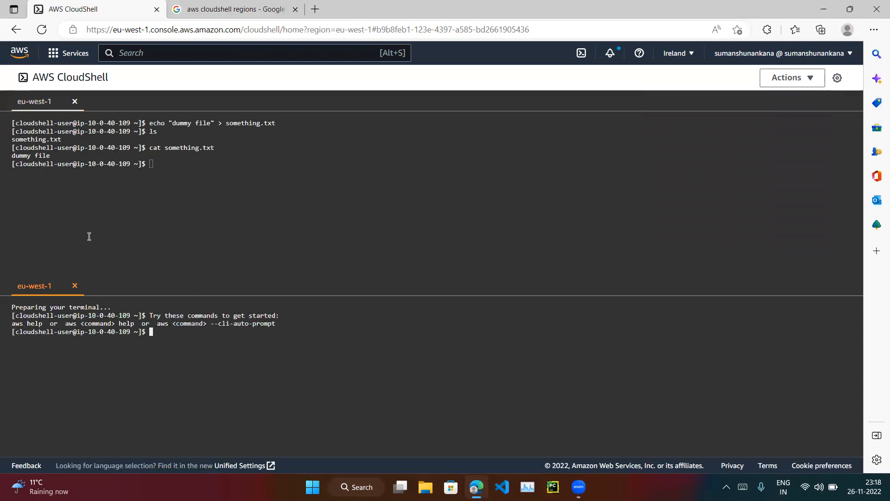
pyautogui.click(74, 287)
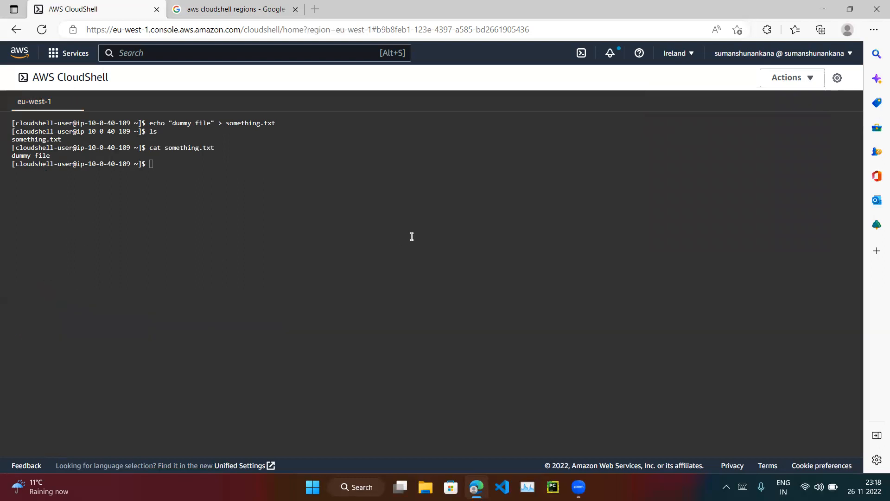
# Split the terminal into columns and close the added second pane.
pyautogui.click(791, 77)
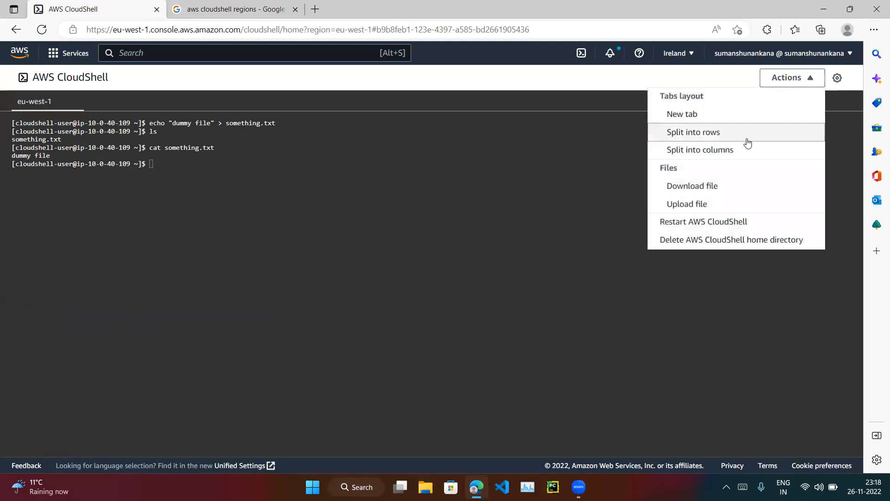
pyautogui.click(723, 153)
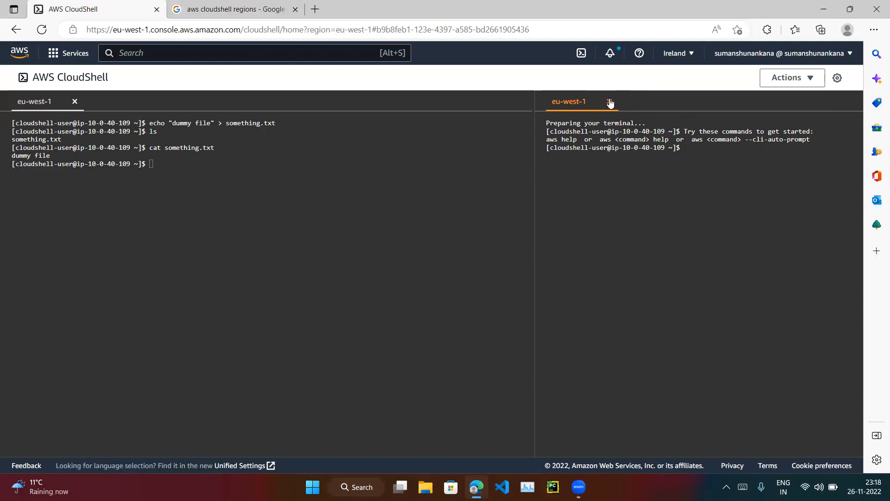
pyautogui.click(785, 86)
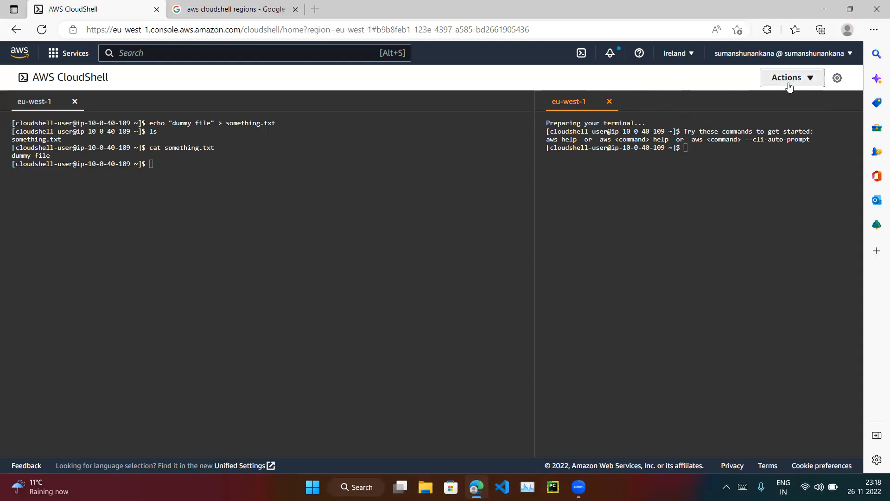
pyautogui.click(609, 101)
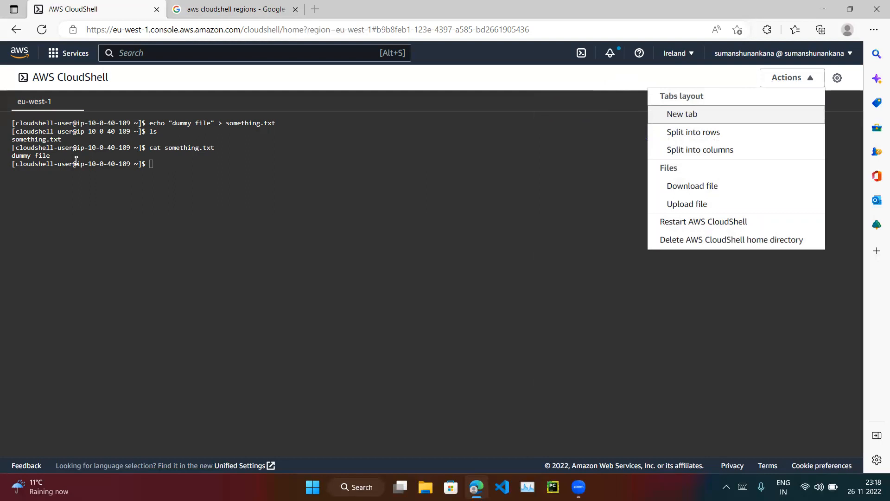
pyautogui.click(101, 155)
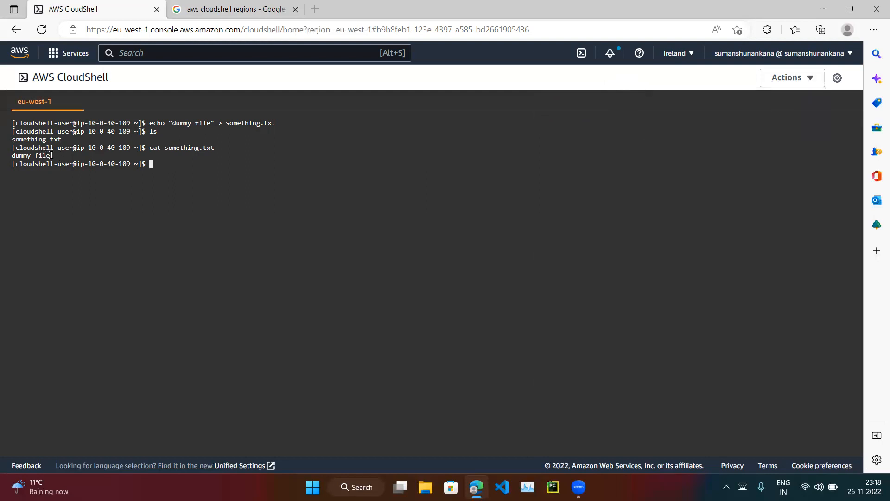
pyautogui.click(787, 78)
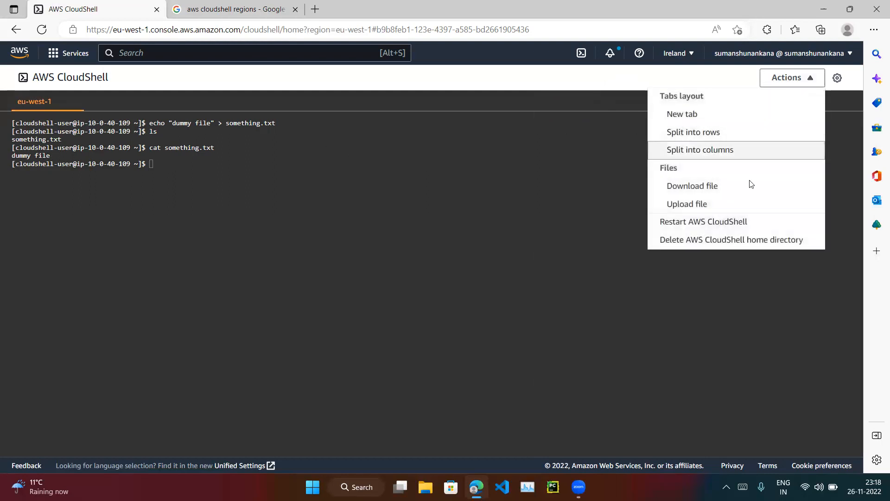
pyautogui.click(701, 191)
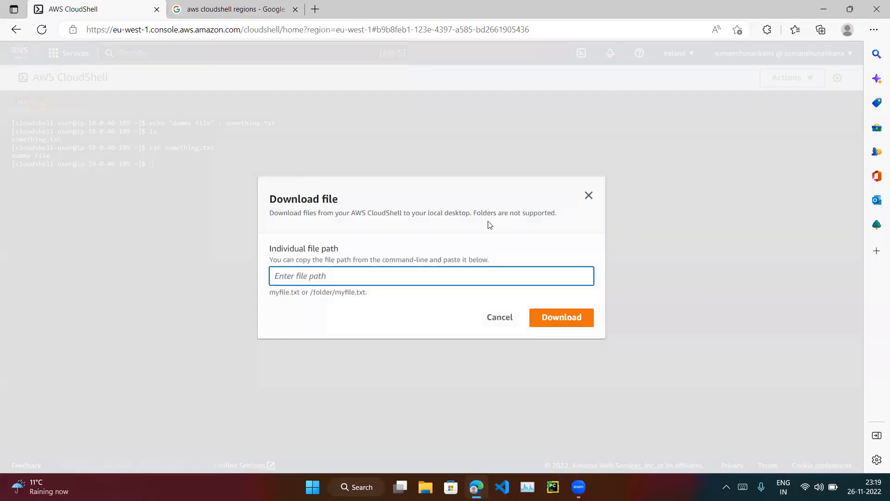
pyautogui.click(506, 319)
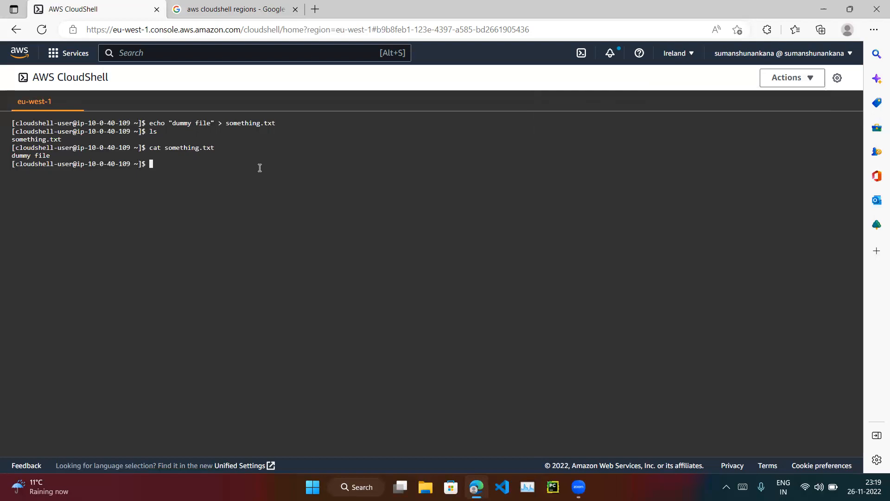
# Print the working directory with pwd and copy the resulting path.
pyautogui.write('pwd')
pyautogui.press('Return')
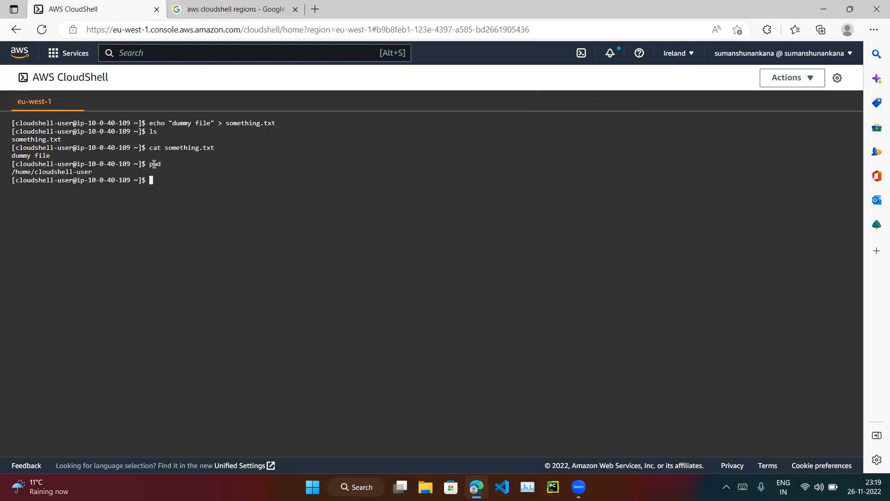
pyautogui.moveTo(92, 170); pyautogui.dragTo(10, 176)
pyautogui.hotkey('ctrl', 'c')
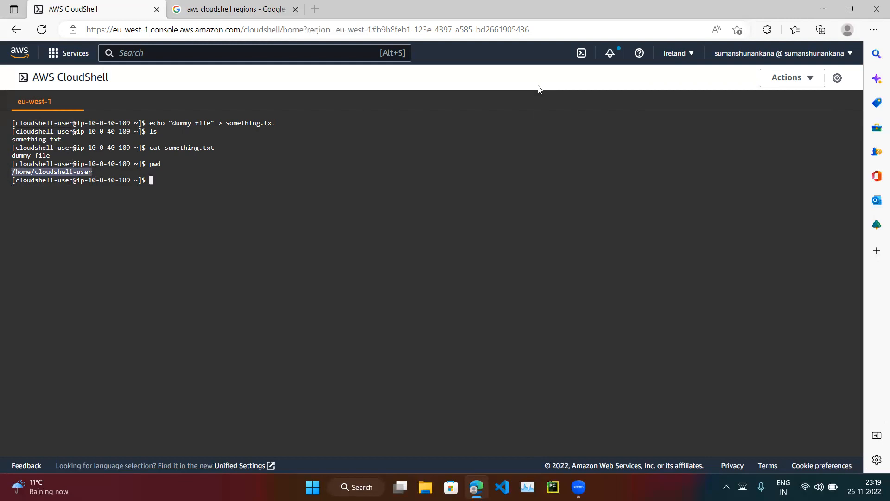
# Download the file /home/cloudshell-user/something.txt from CloudShell to the local computer.
pyautogui.click(795, 79)
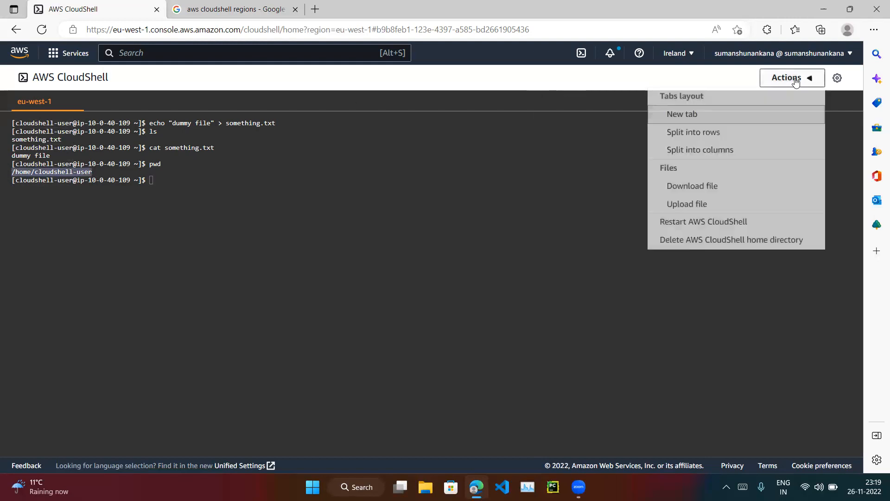
pyautogui.click(693, 188)
pyautogui.hotkey('ctrl', 'v')
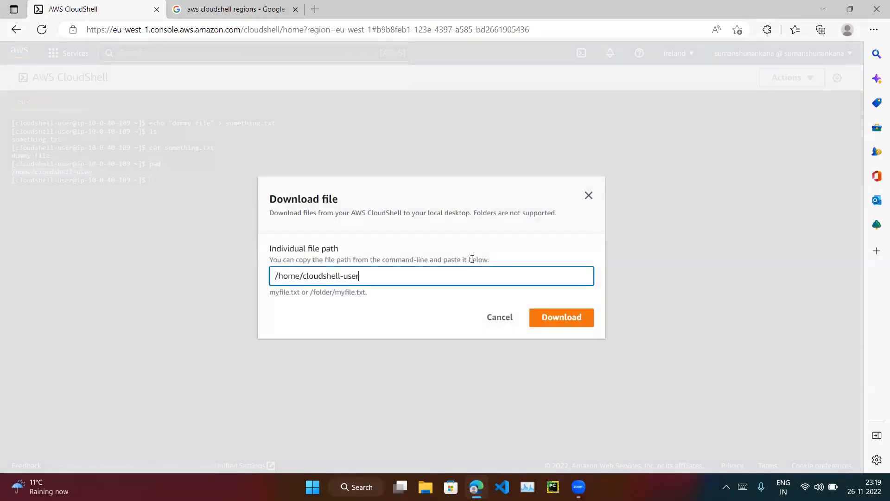
pyautogui.write('/something.txt')
pyautogui.click(573, 317)
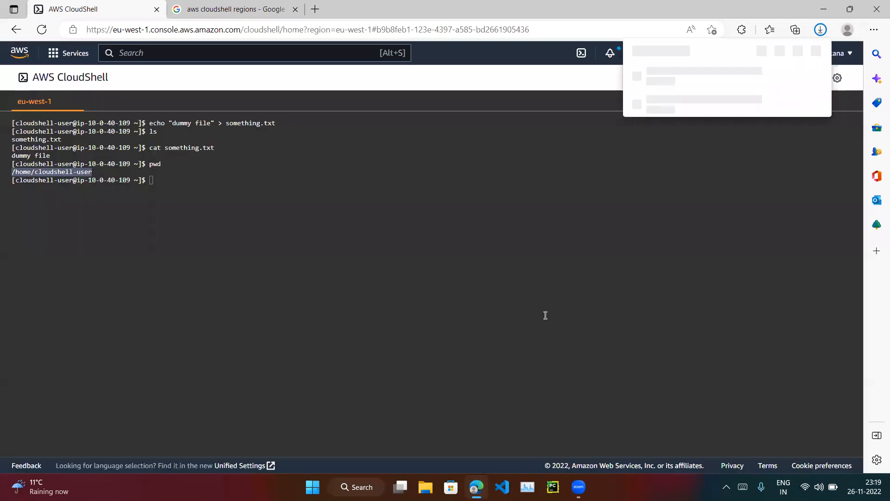
pyautogui.click(498, 207)
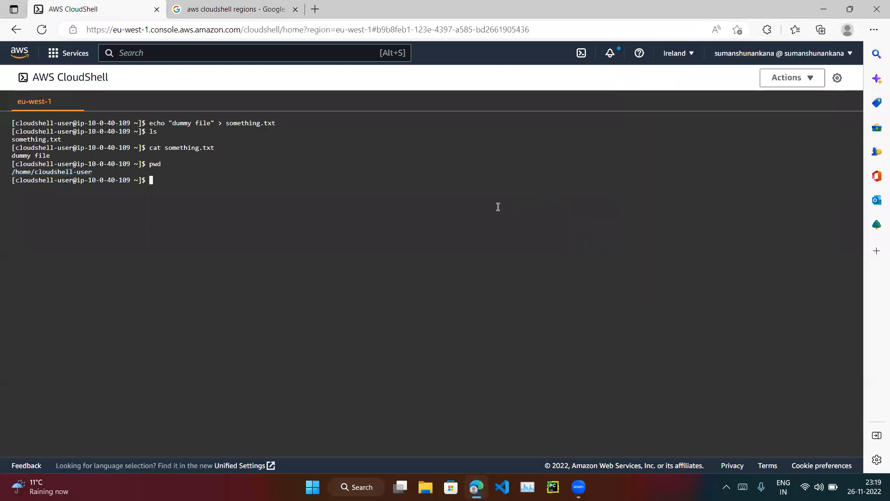
# Upload Lebara Case ID.txt from the local Desktop folder to the CloudShell home directory.
pyautogui.click(781, 82)
pyautogui.click(678, 209)
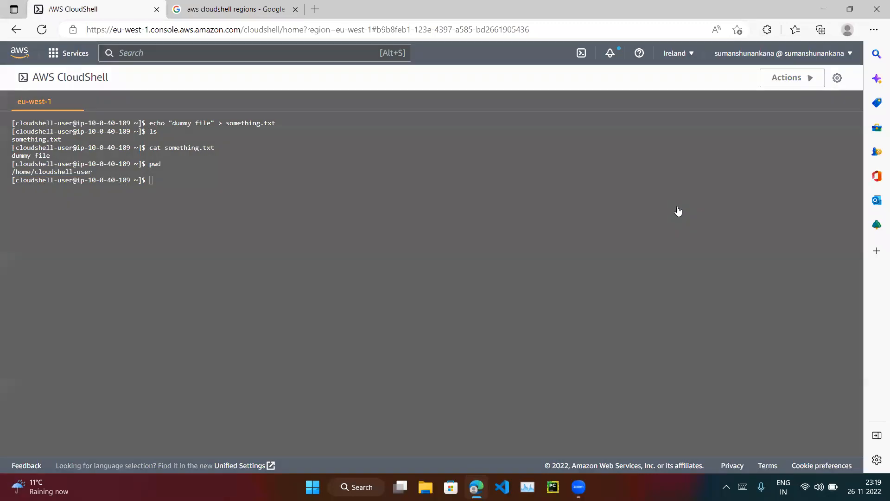
pyautogui.click(296, 283)
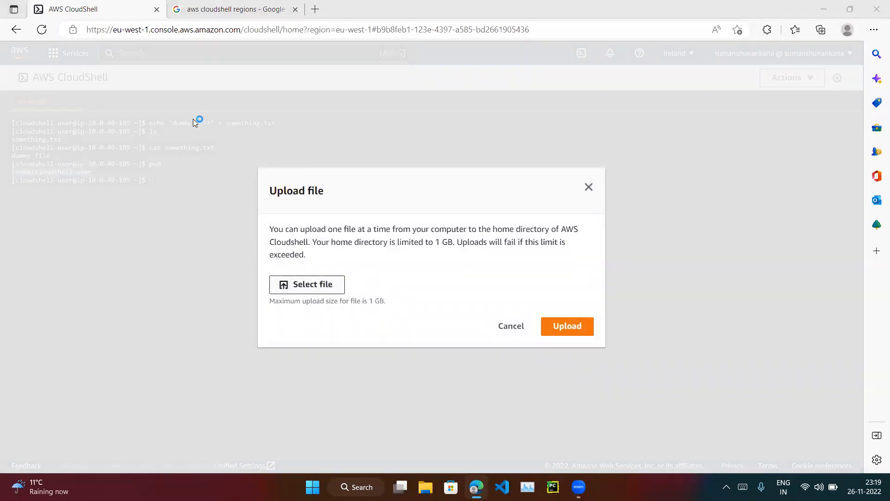
pyautogui.click(39, 129)
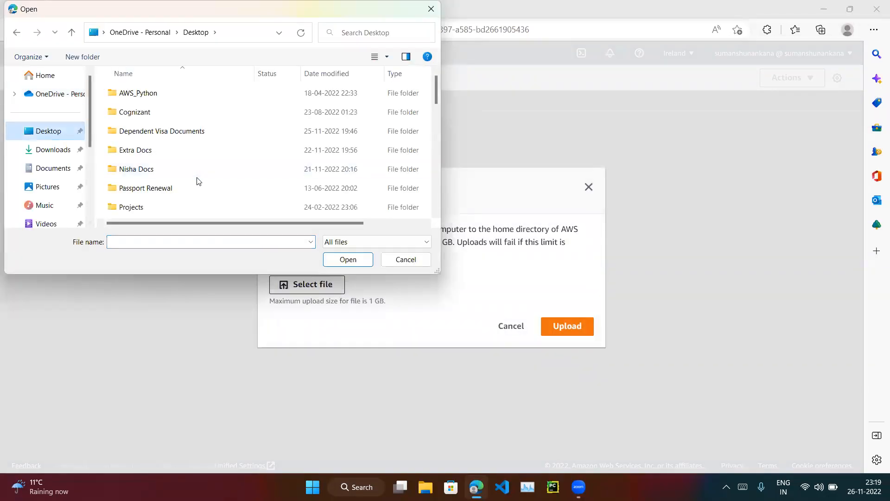
pyautogui.scroll(-3, 141, 188)
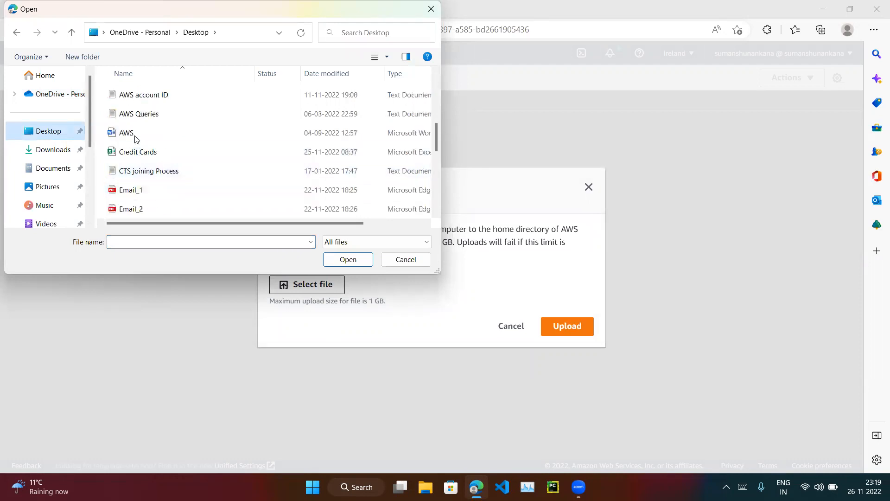
pyautogui.scroll(-4, 151, 185)
pyautogui.scroll(1, 152, 187)
pyautogui.scroll(3, 152, 187)
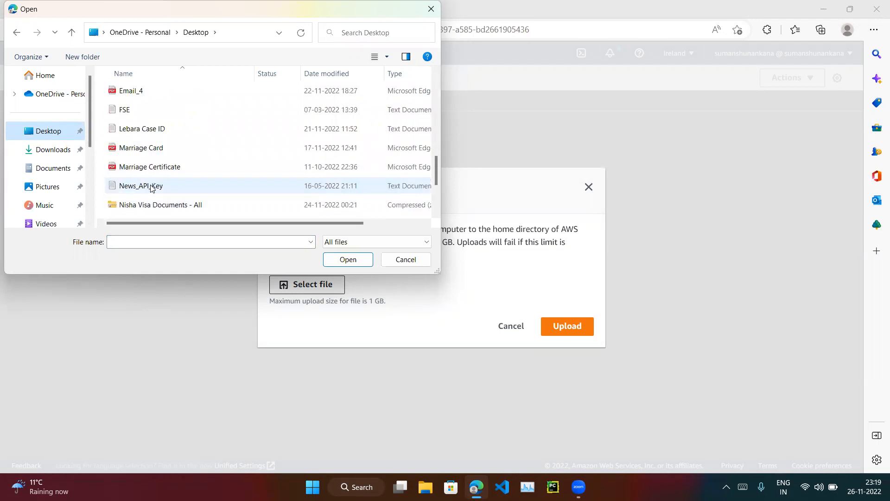
pyautogui.click(135, 186)
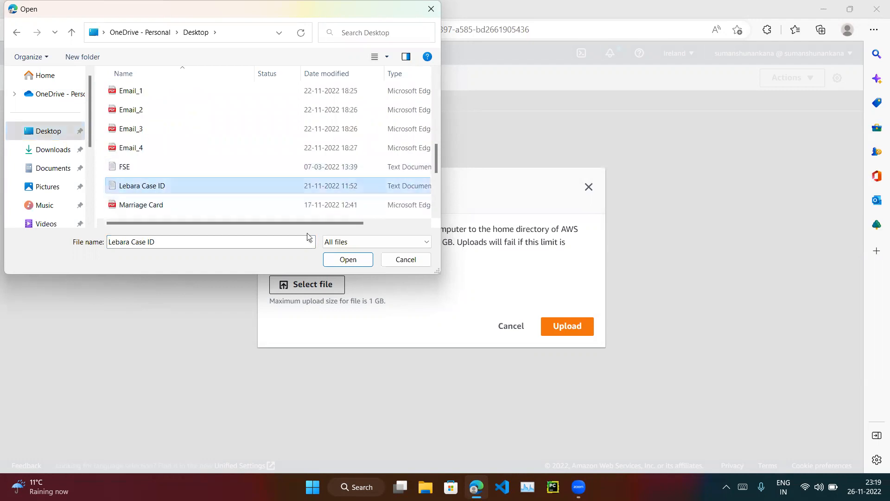
pyautogui.click(347, 258)
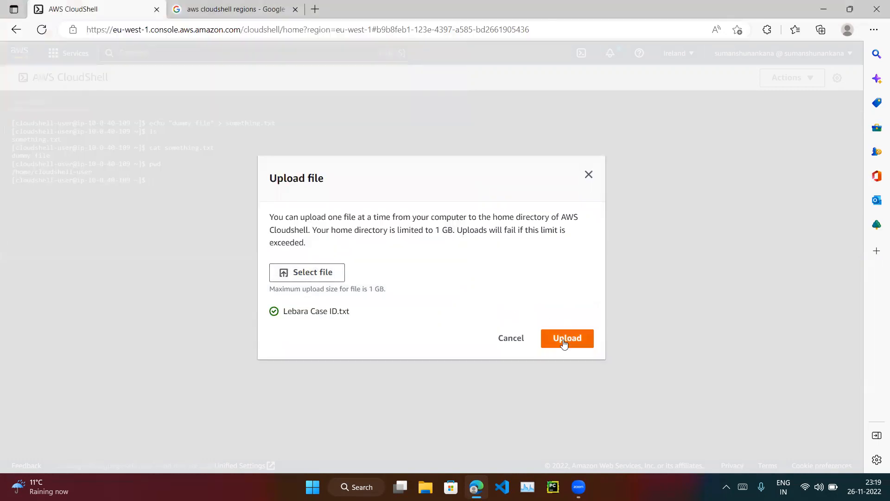
pyautogui.click(564, 340)
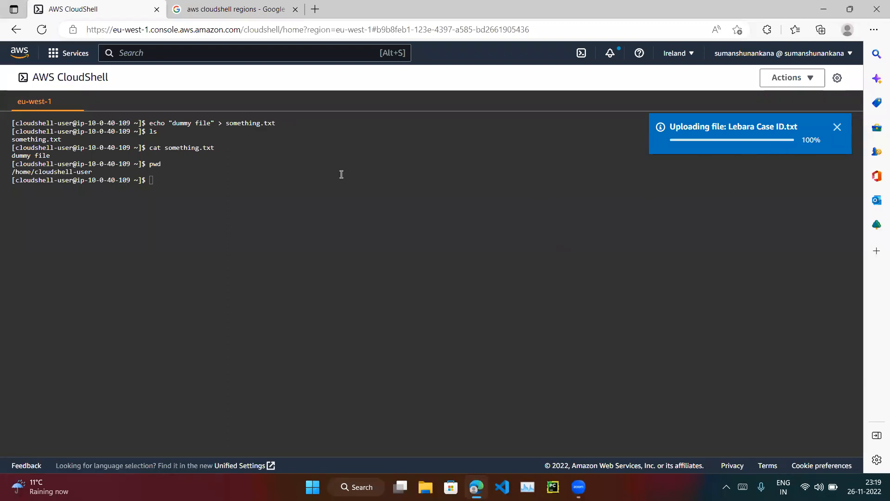
# List the home directory with ls and display the contents of Lebara Case ID.txt with cat.
pyautogui.write('ls')
pyautogui.press('Return')
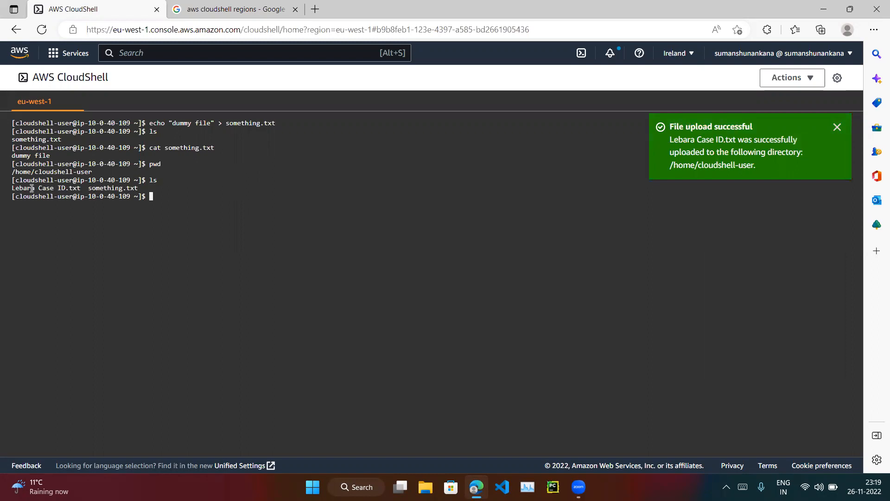
pyautogui.write('cat Le')
pyautogui.press('Tab')
pyautogui.press('Return')
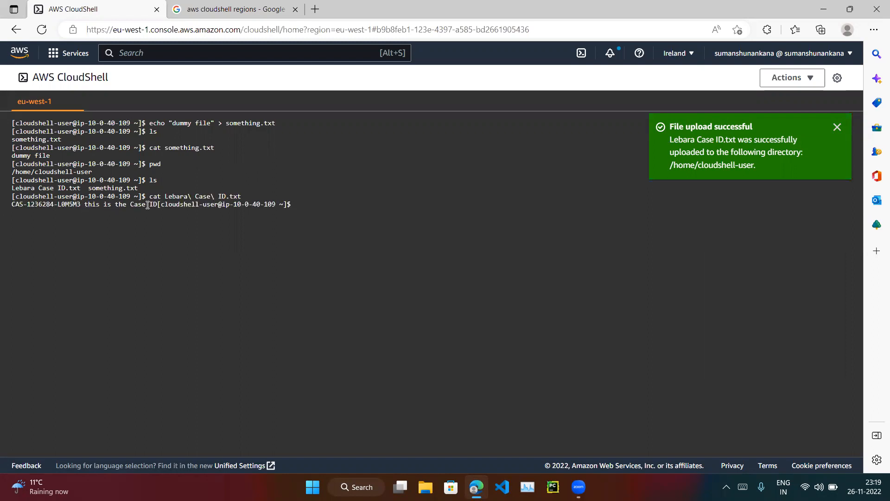
pyautogui.moveTo(158, 204); pyautogui.dragTo(19, 205)
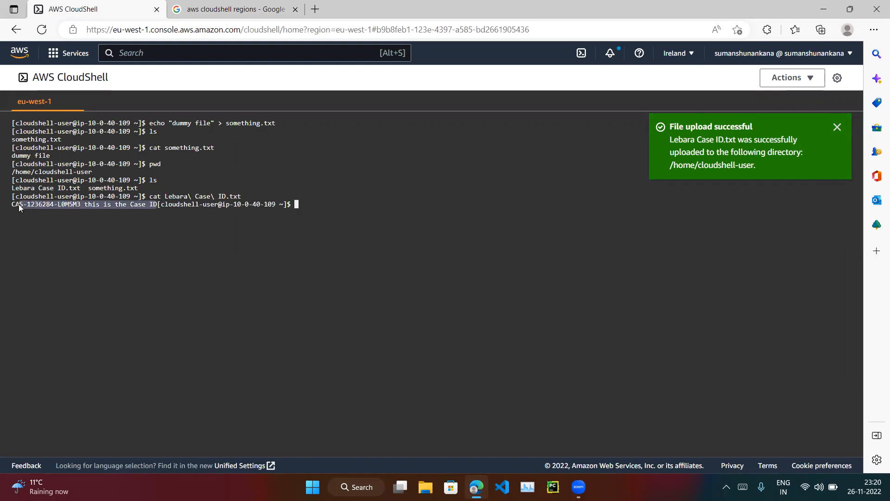
# Deselect the output text and clear the terminal with the clear command.
pyautogui.click(362, 211)
pyautogui.write('clear')
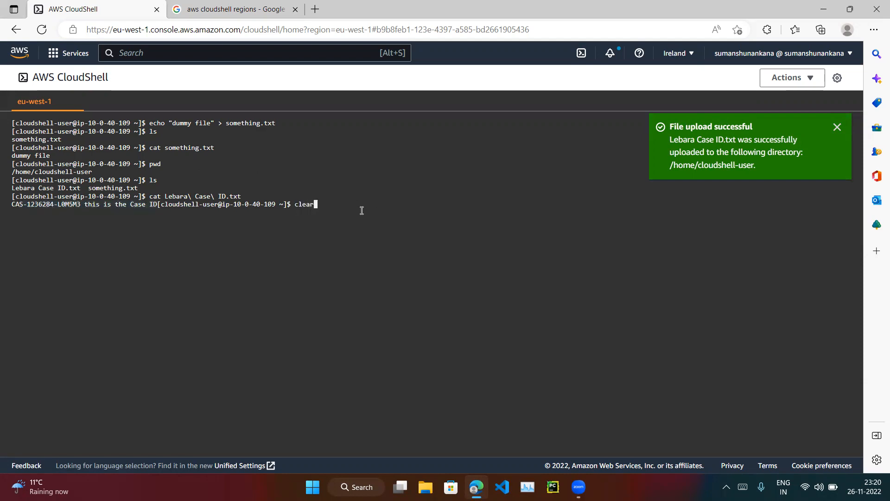
pyautogui.press('Return')
pyautogui.press('Return')
pyautogui.press('Return')
pyautogui.press('Return')
pyautogui.press('Return')
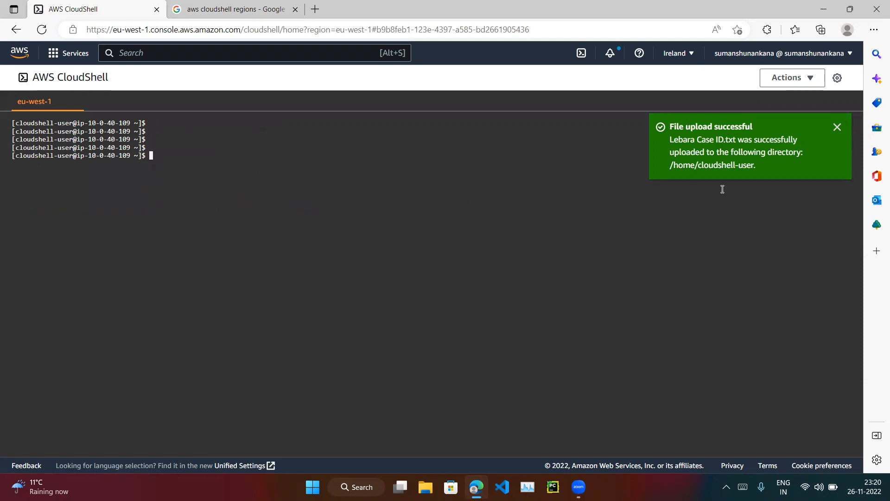
# Dismiss the file upload notification and review the list of AWS regions available for CloudShell.
pyautogui.click(837, 126)
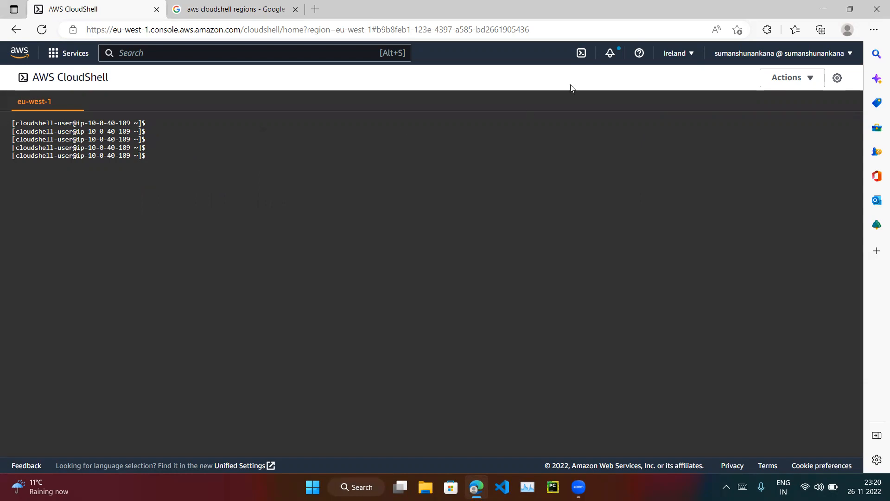
pyautogui.click(671, 54)
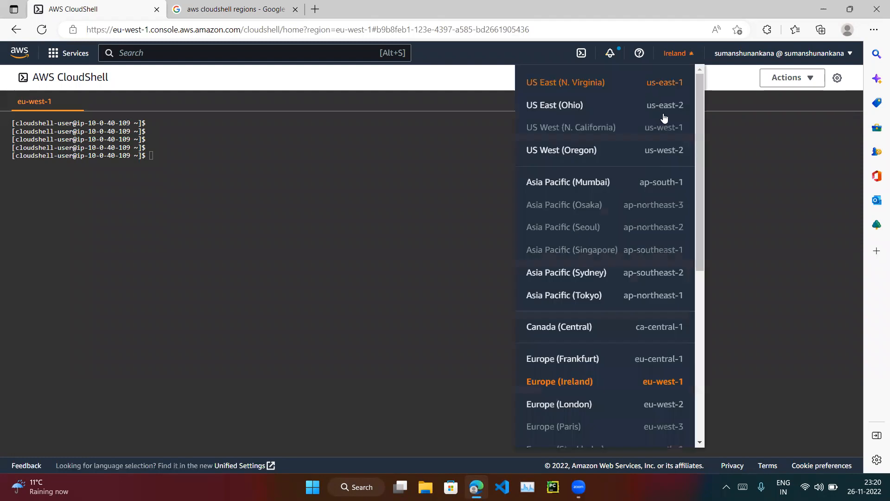
pyautogui.click(754, 238)
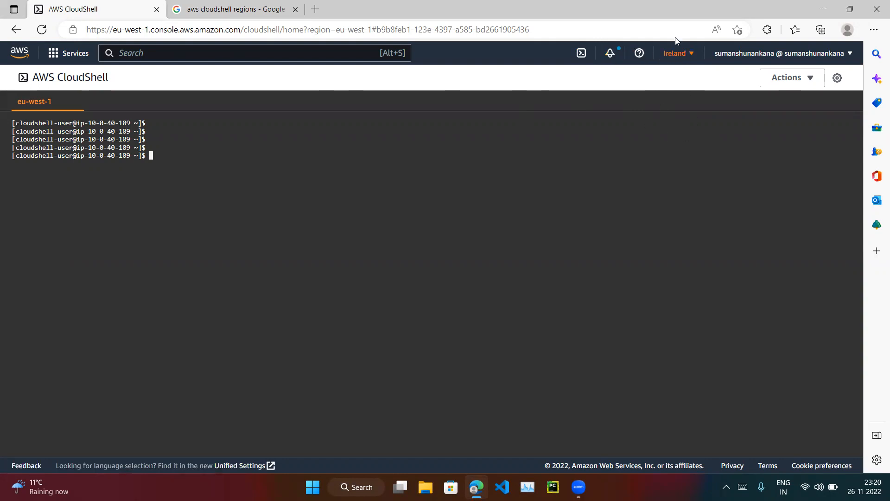
# Close the browser tab with the aws cloudshell regions search and list the home directory files with ls.
pyautogui.click(193, 3)
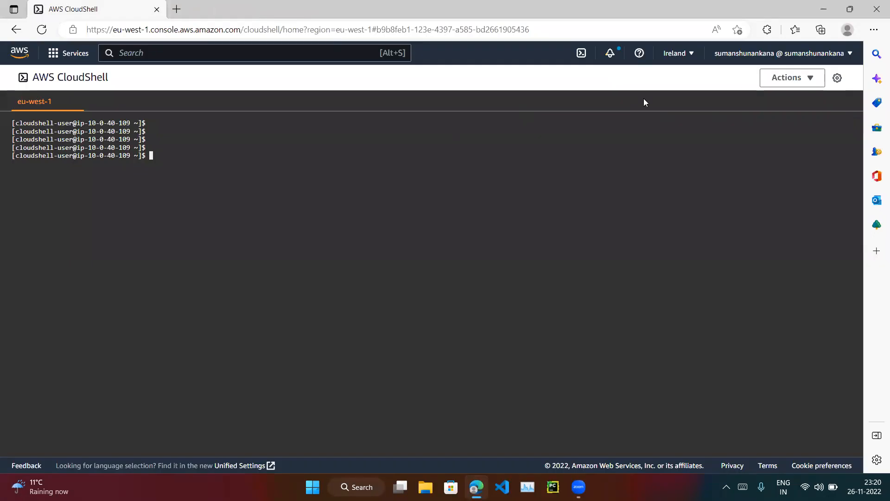
pyautogui.click(799, 78)
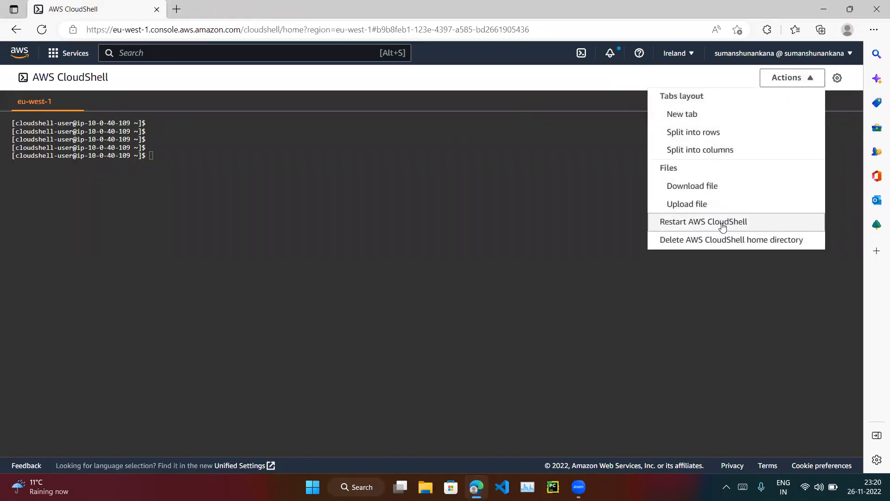
pyautogui.click(400, 145)
pyautogui.write('ls')
pyautogui.press('Return')
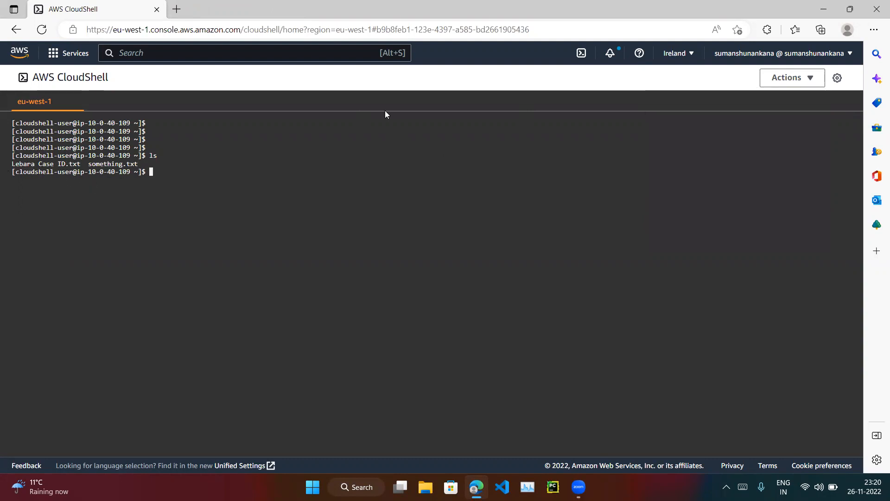
# Restart the AWS CloudShell environment, confirm the restart, and dismiss the welcome dialog.
pyautogui.click(800, 82)
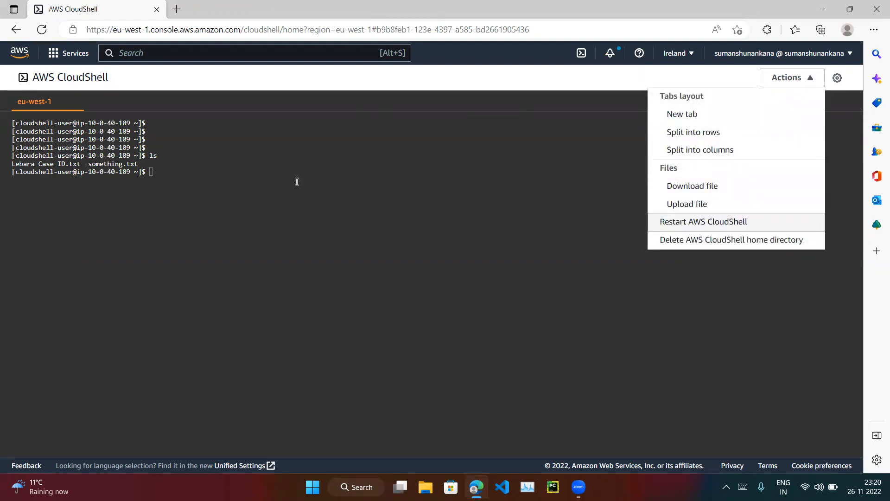
pyautogui.click(699, 222)
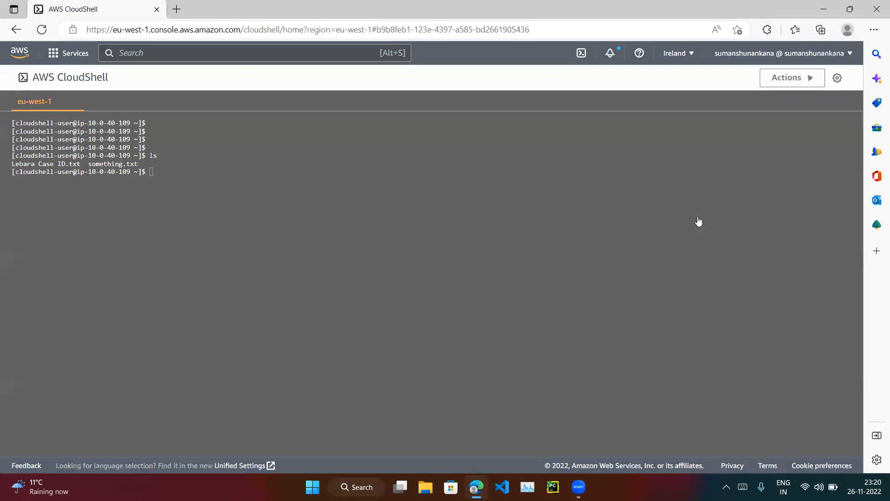
pyautogui.click(562, 310)
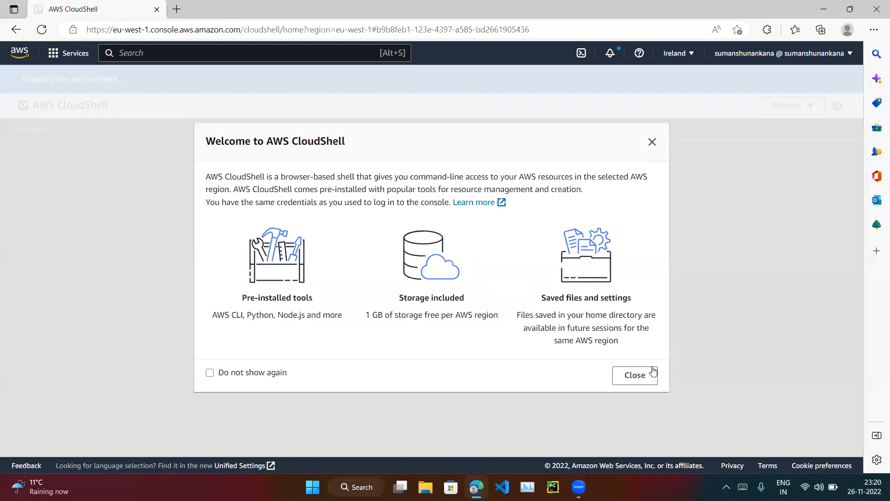
pyautogui.click(647, 373)
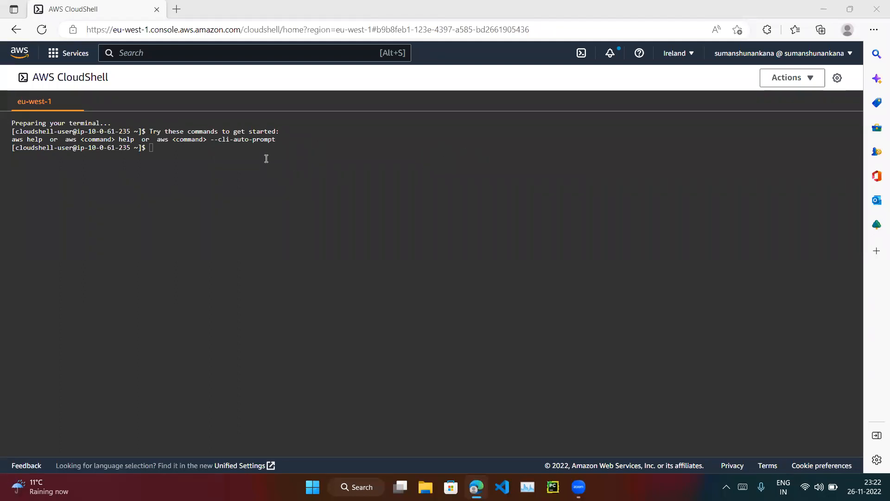
# List the home directory files in the restarted terminal with ls, and end the shell session with exit.
pyautogui.click(264, 156)
pyautogui.write('ls')
pyautogui.press('Return')
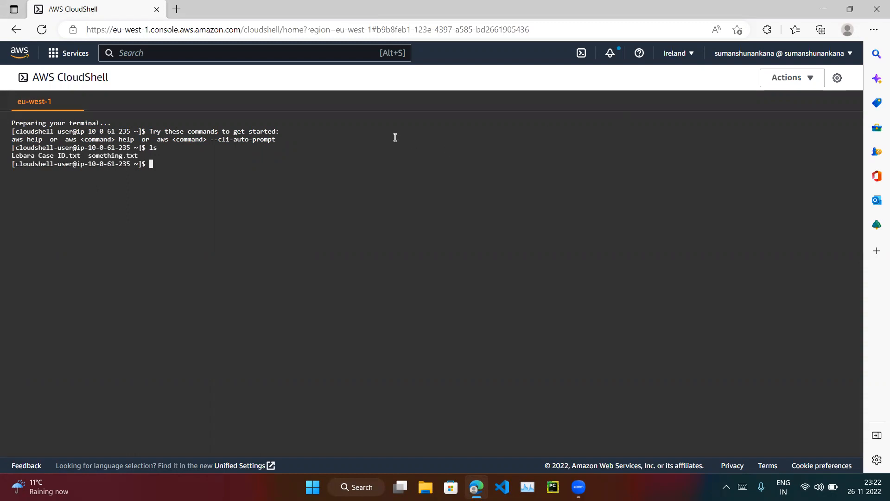
pyautogui.write('exit')
pyautogui.press('Return')
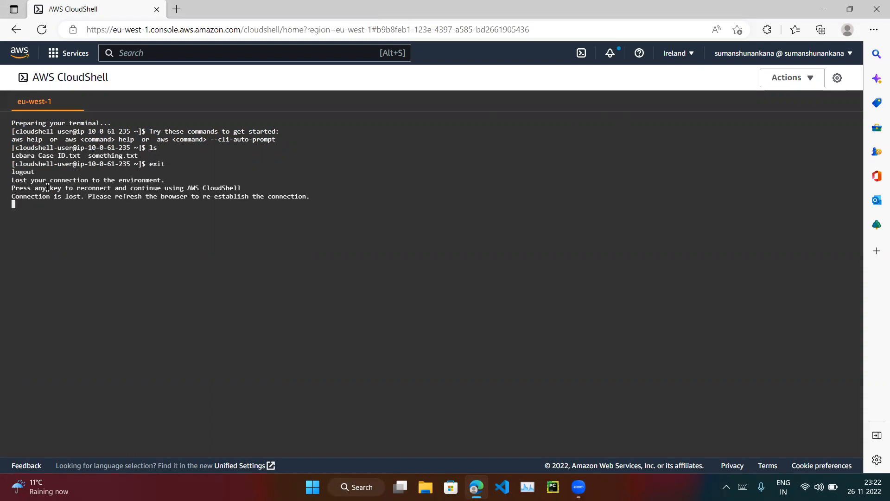